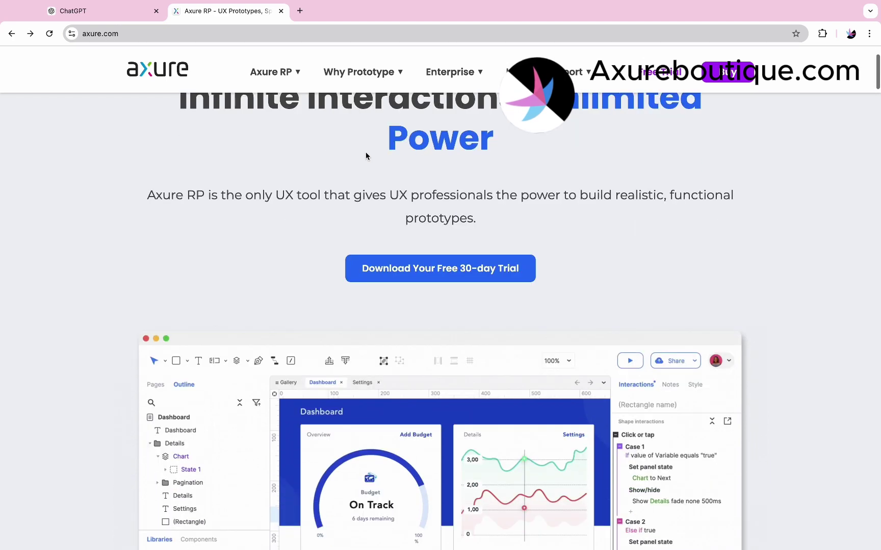
View the free 30-day trial download options on axure.com and return to the homepage's Unlimited Interactive Possibilities section.
click(398, 264)
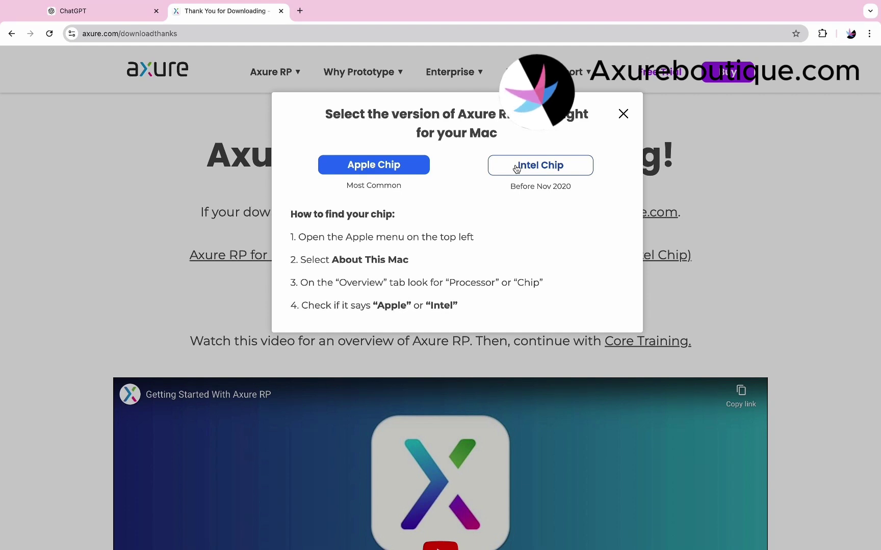
click(11, 33)
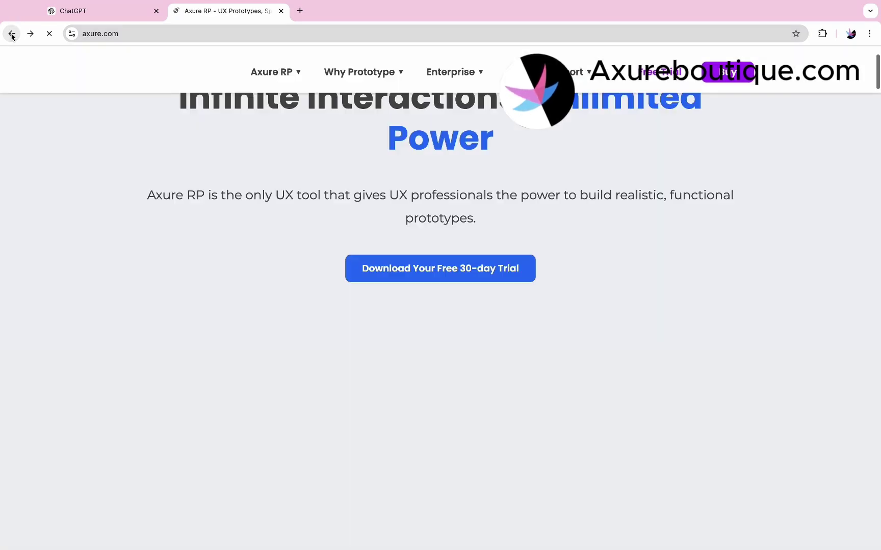
scroll(334, 250, down, 10)
scroll(336, 248, down, 3)
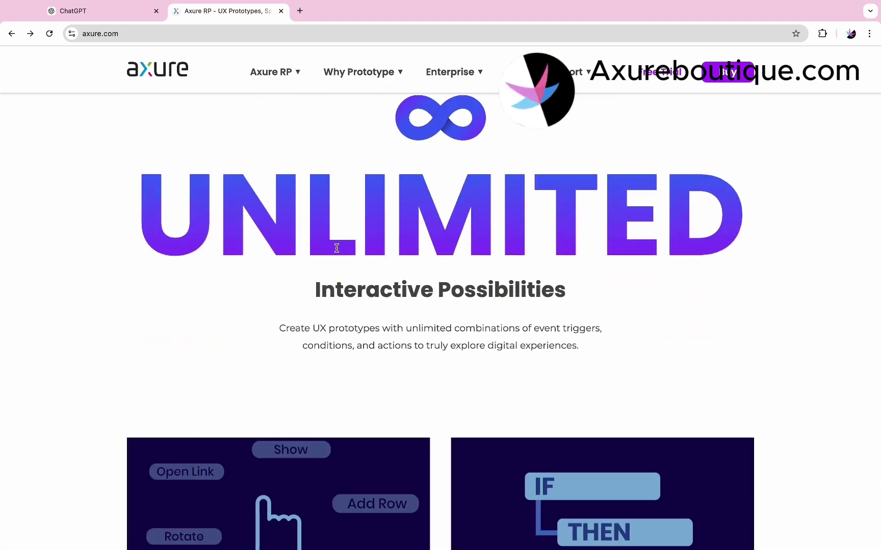
scroll(336, 248, down, 3)
scroll(336, 250, down, 3)
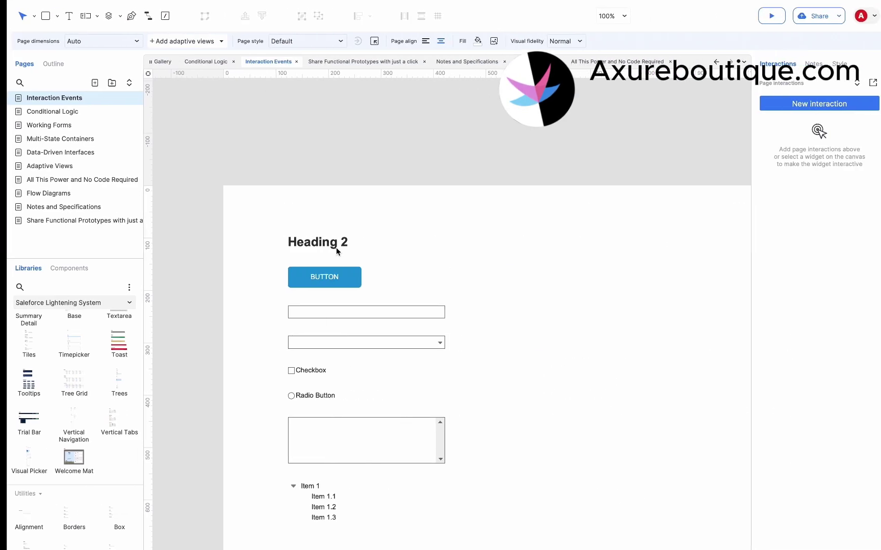
Switch to Axure RP and start a Click or tap interaction on the Heading 2 widget to examine the available actions.
click(320, 246)
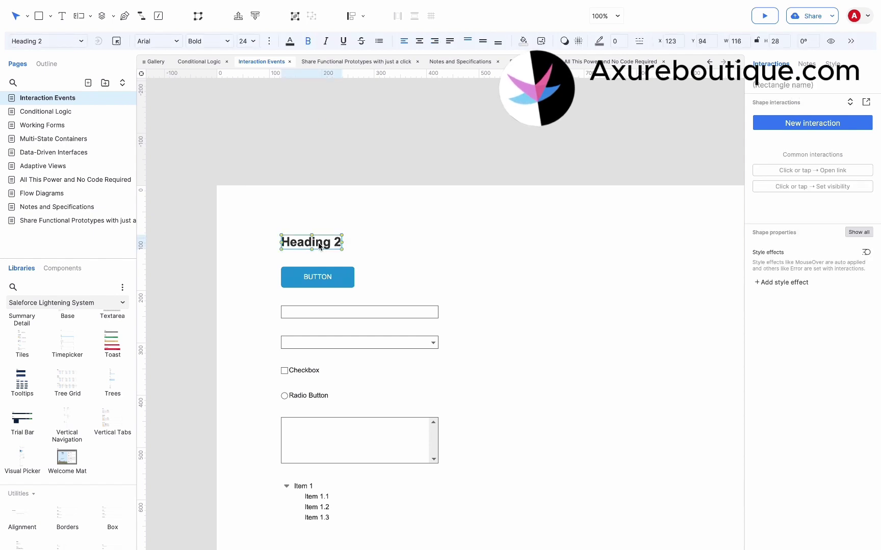
click(775, 118)
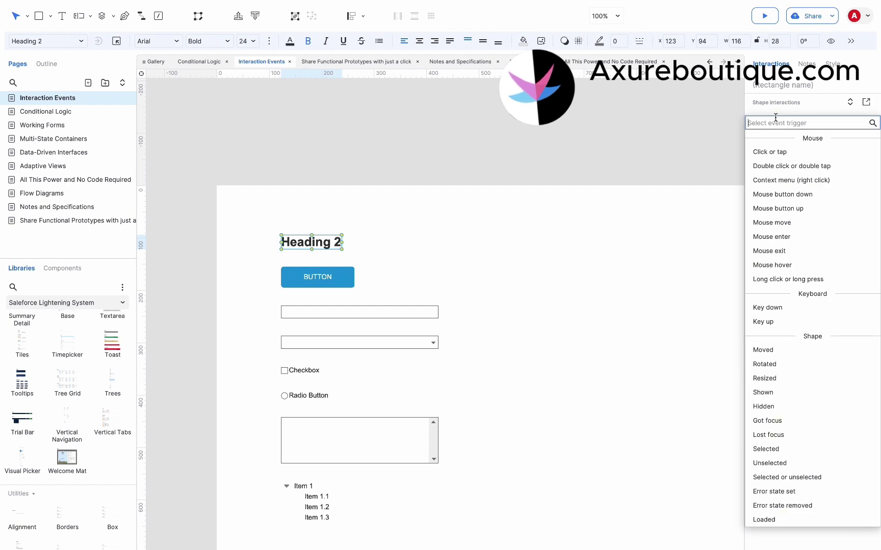
click(773, 153)
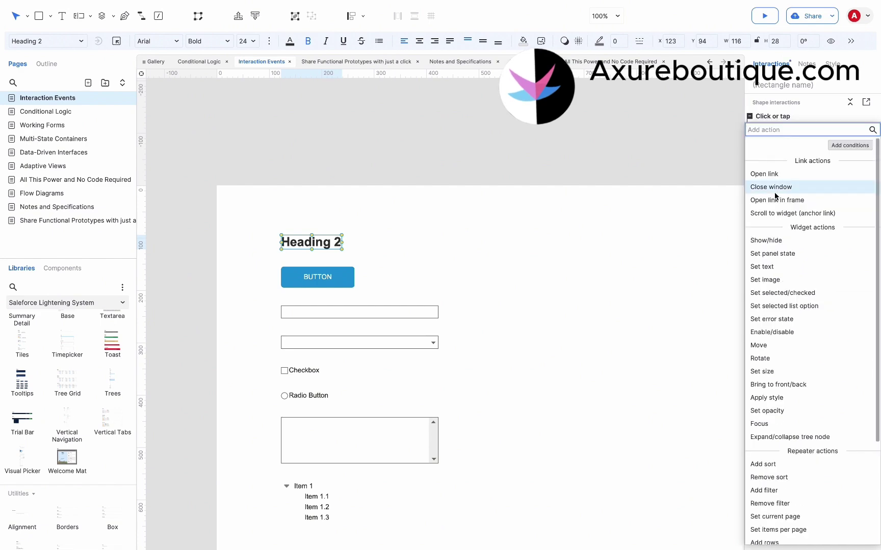
scroll(777, 248, down, 2)
scroll(778, 248, down, 3)
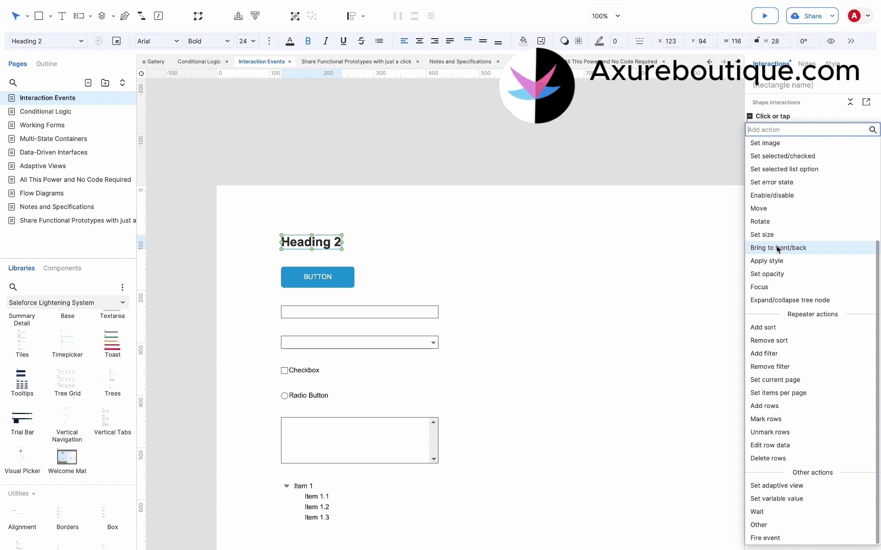
scroll(777, 245, up, 5)
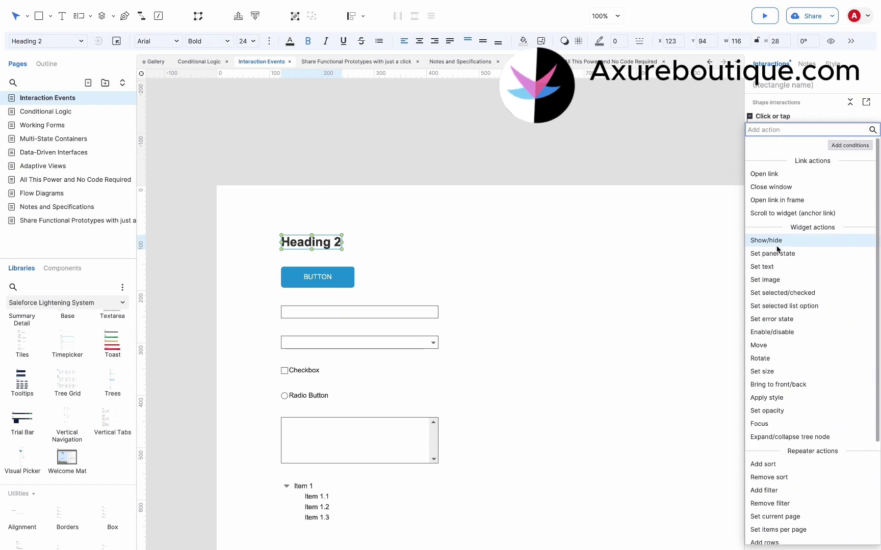
Examine the event triggers available for a new interaction on the text field below the button.
click(327, 312)
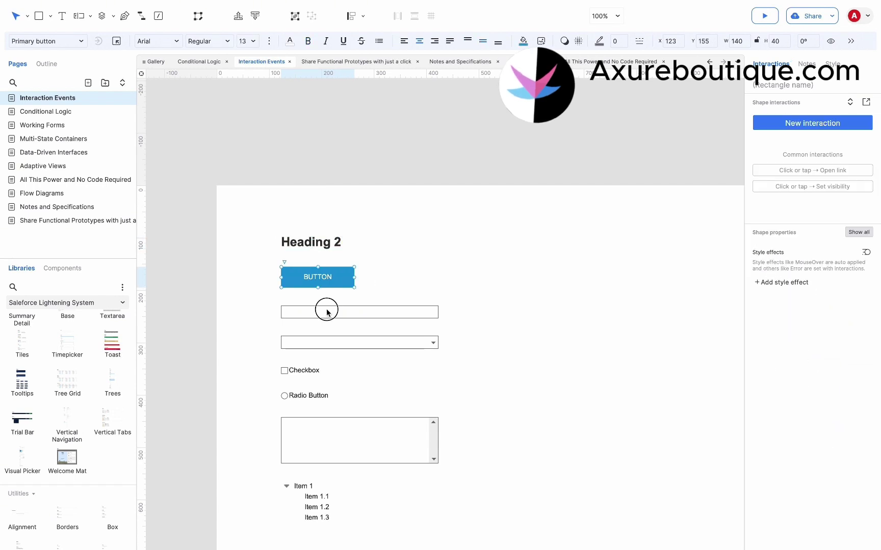
click(787, 124)
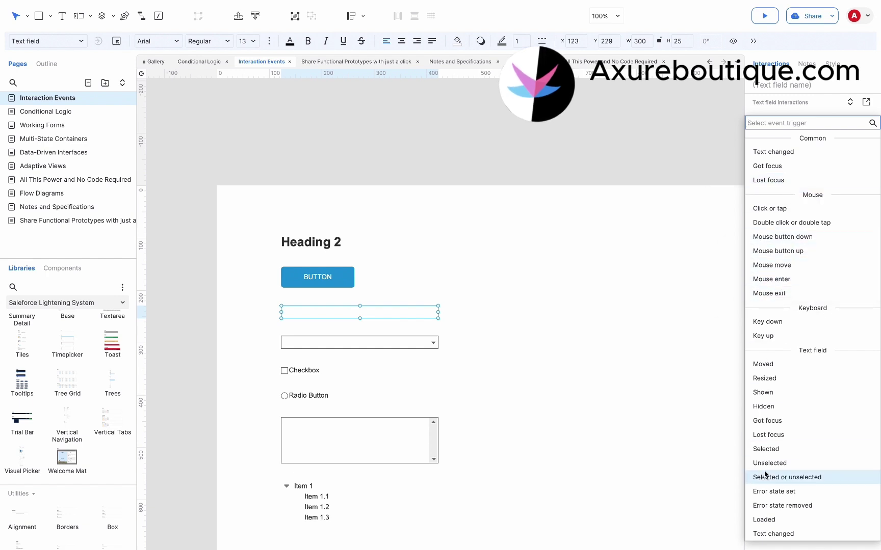
click(361, 362)
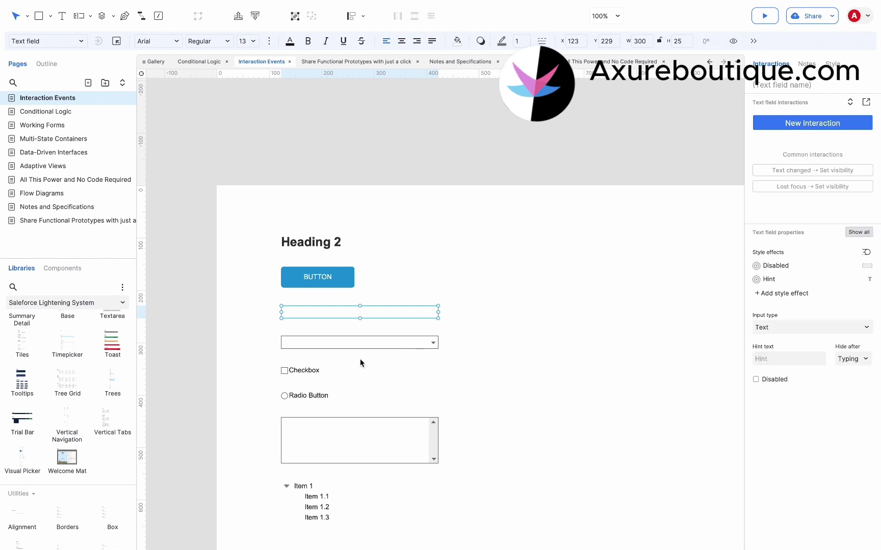
Examine the checkbox's event triggers and the actions available for its Selected event, without adding an action.
click(307, 369)
click(814, 123)
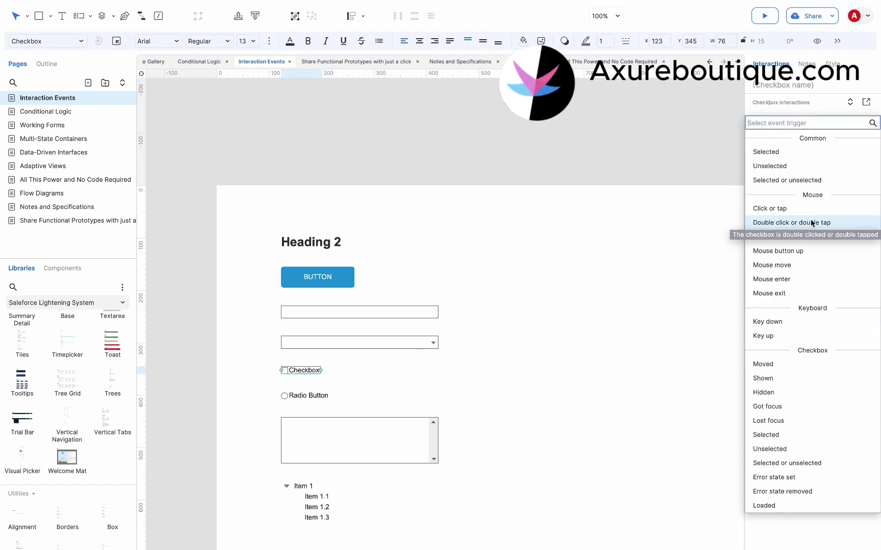
click(780, 153)
scroll(792, 158, down, 5)
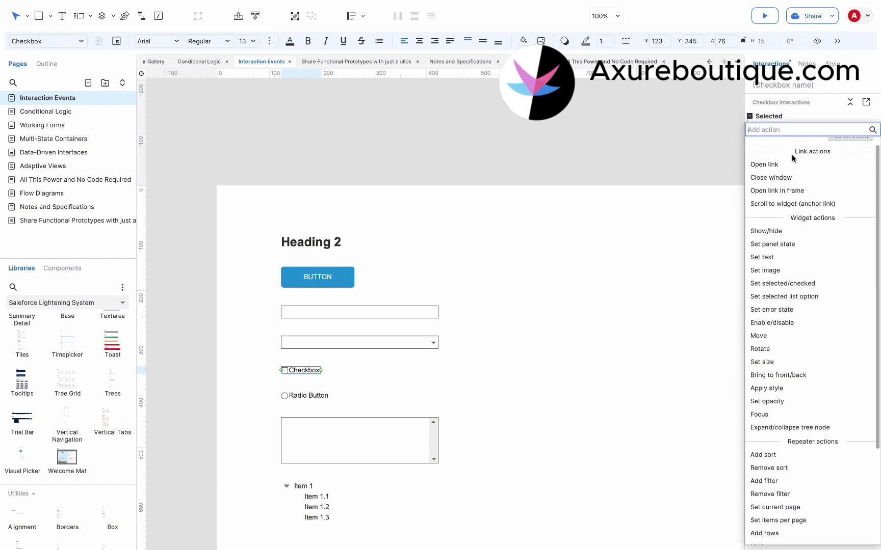
click(491, 300)
Examine the event triggers available for a new interaction on the list box, and dismiss them without choosing one.
click(304, 450)
scroll(306, 450, down, 2)
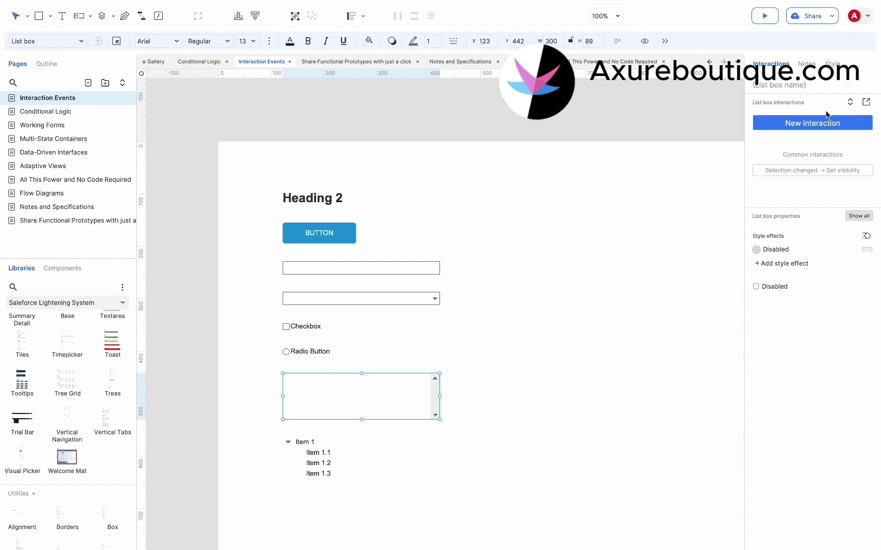
click(813, 123)
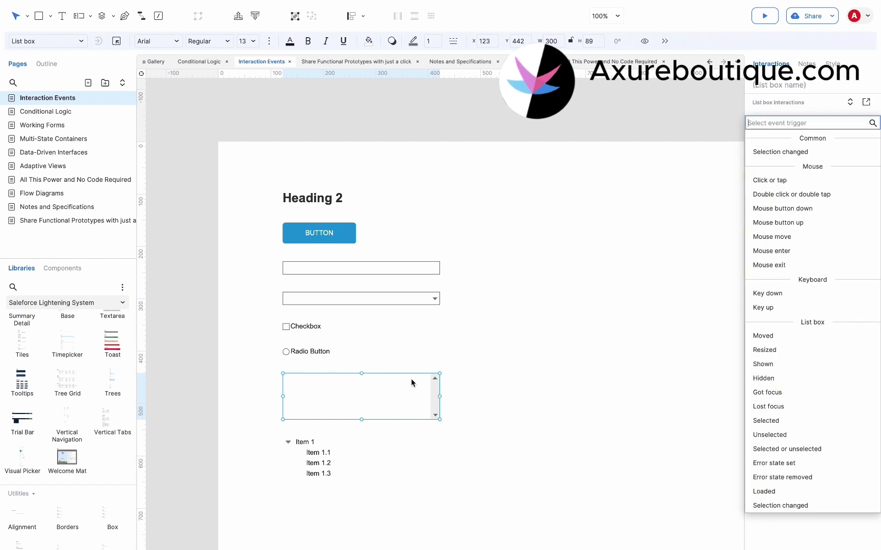
click(308, 443)
click(564, 265)
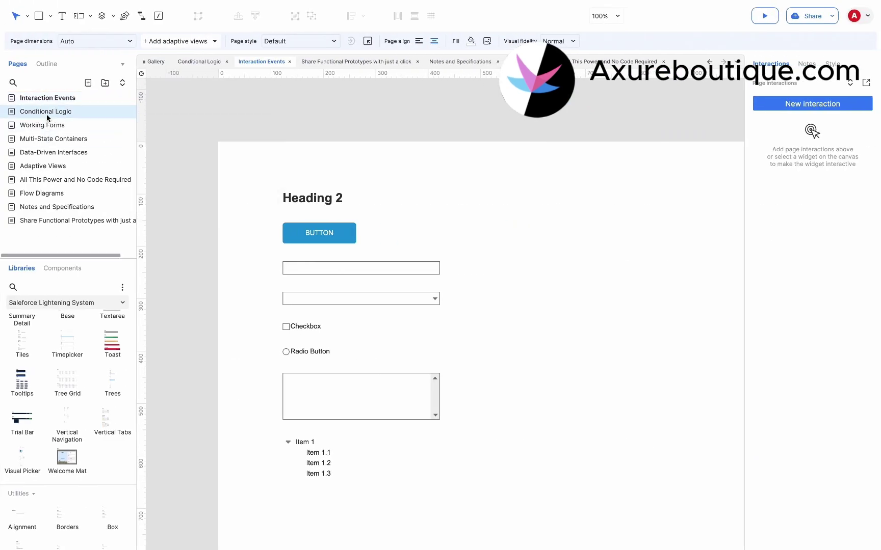
Open the Conditional Logic page and inspect the Sign in button's conditional cases and the two hidden error messages they show.
click(47, 117)
click(326, 400)
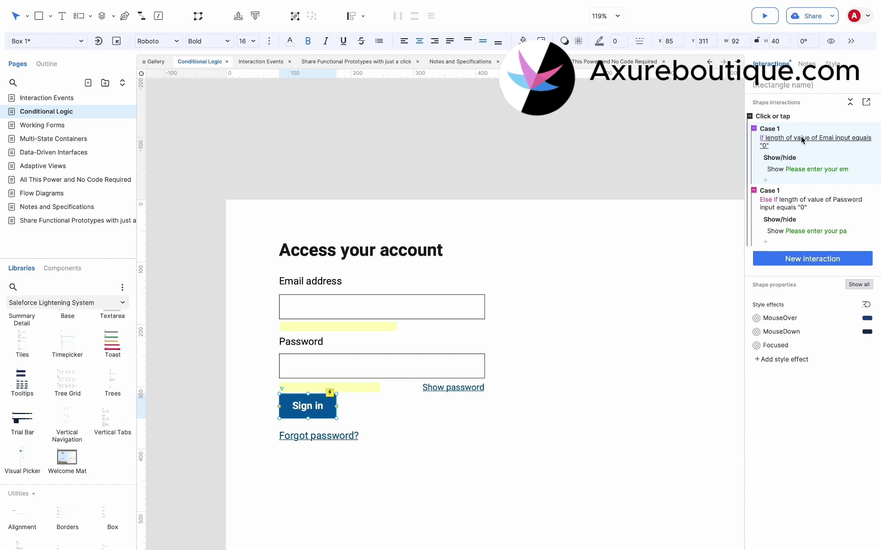
click(336, 327)
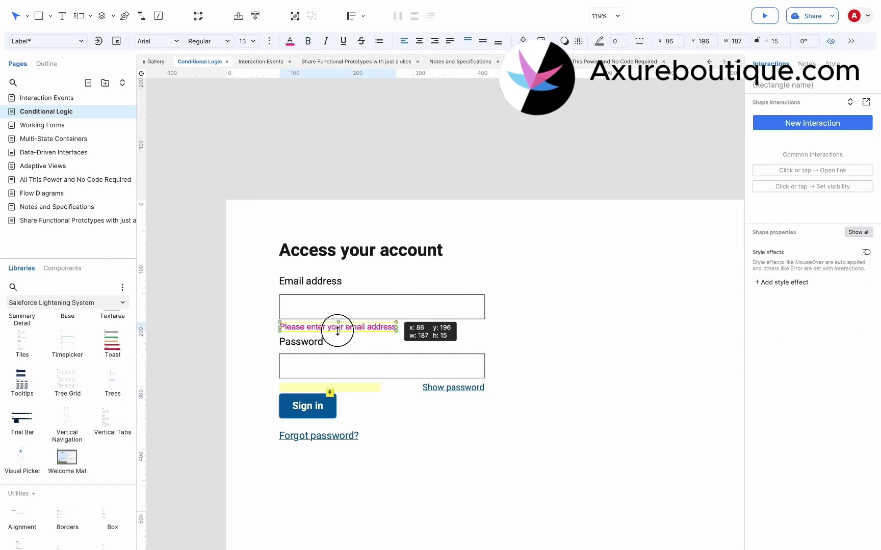
click(339, 387)
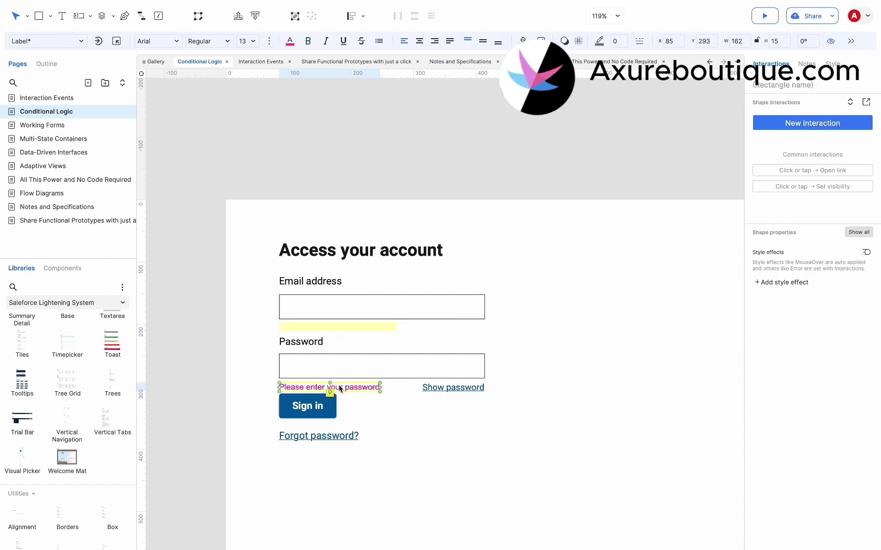
click(692, 259)
click(325, 406)
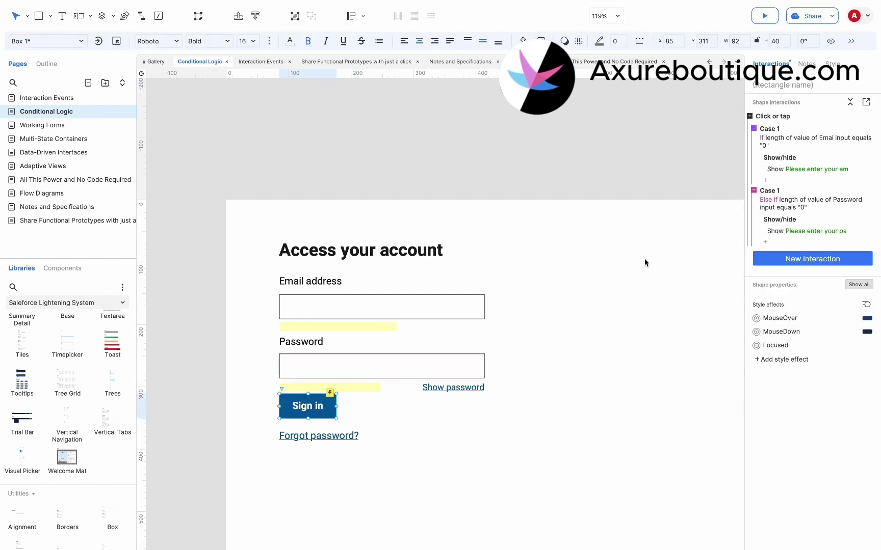
Preview the page, test Sign in with empty fields and with only the e-mail address filled in, and close the preview.
click(759, 17)
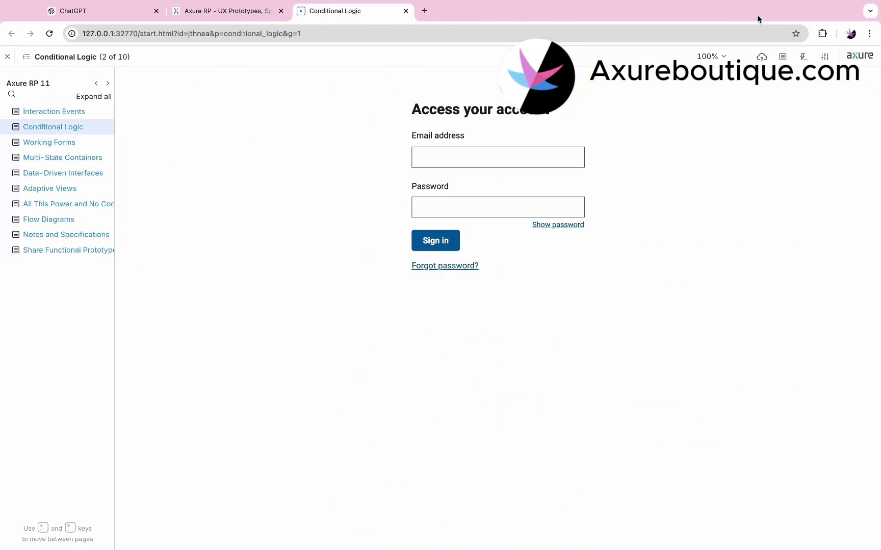
click(433, 246)
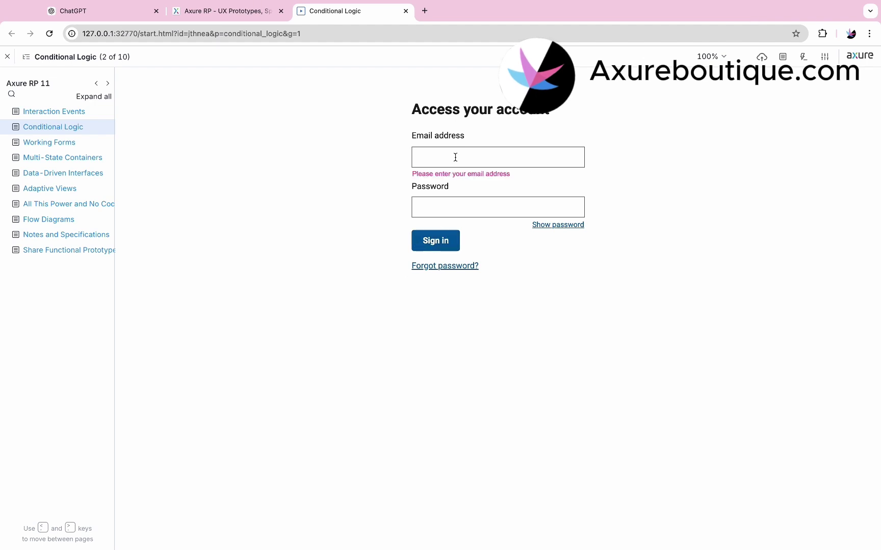
click(455, 158)
text(123@abc.com)
click(436, 241)
click(450, 320)
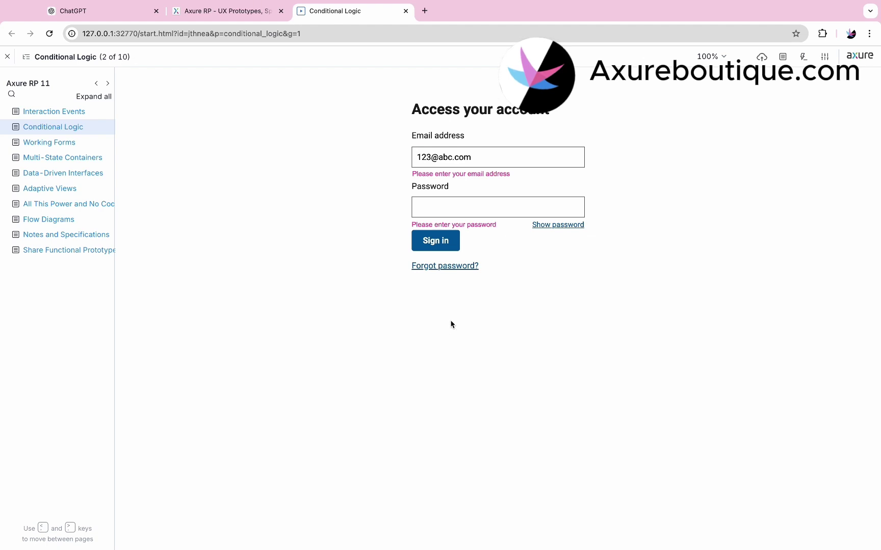
key(super+r)
key(super+w)
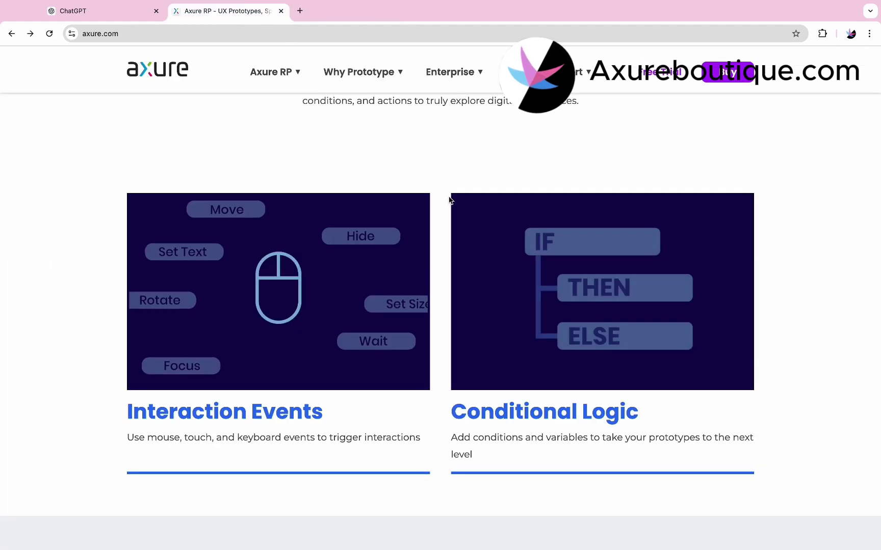
Review the Dynamic Content section of the Axure homepage down to Working Forms and Multi-State Containers.
scroll(449, 199, down, 7)
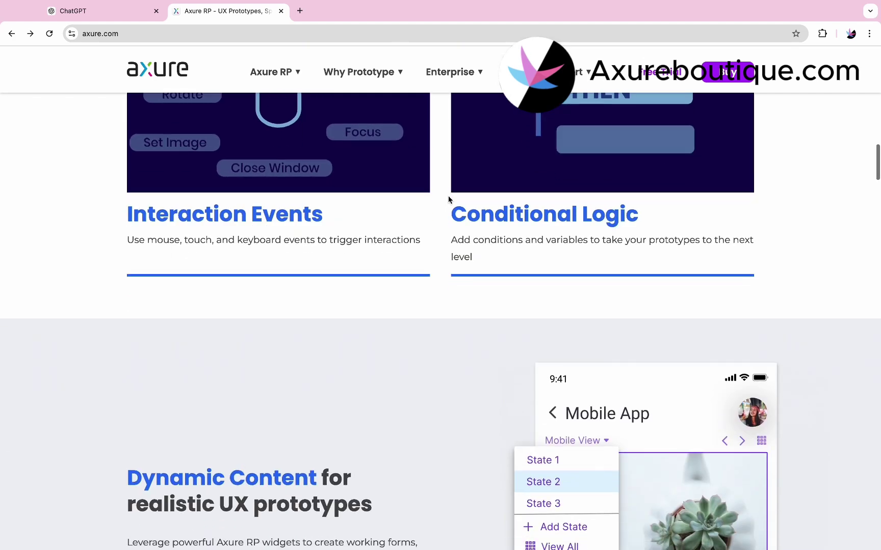
scroll(448, 198, down, 5)
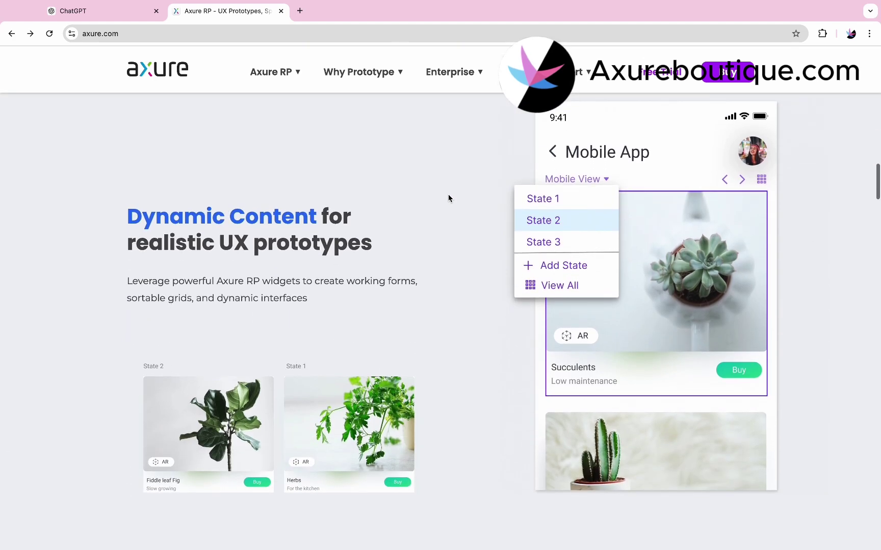
scroll(449, 197, down, 5)
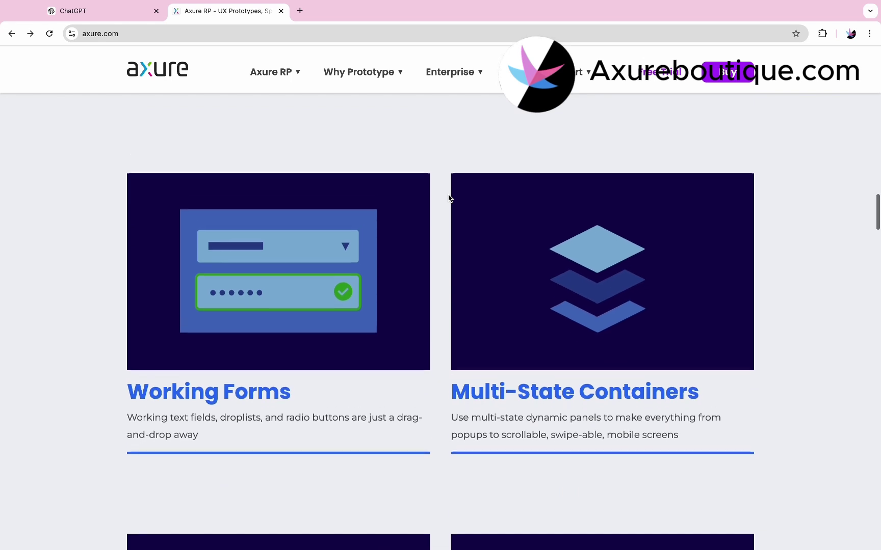
scroll(450, 196, up, 1)
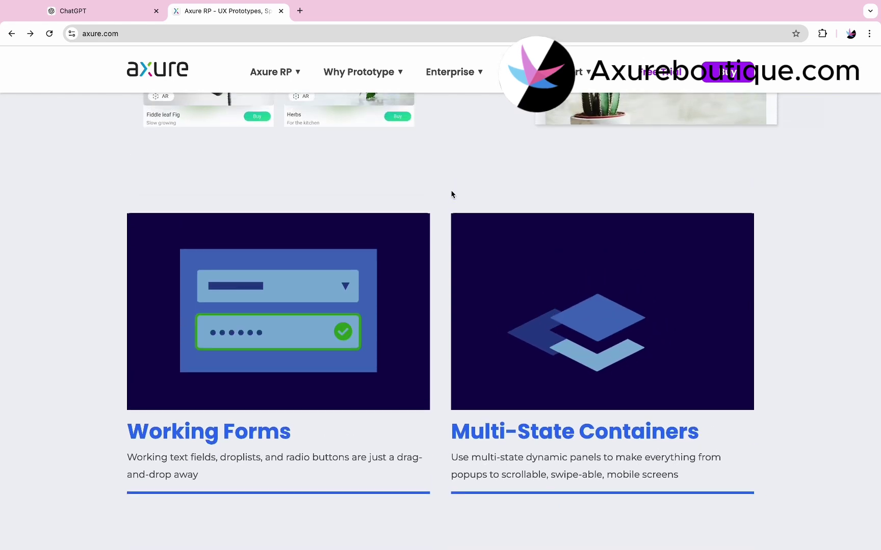
Switch to Axure RP, open the Working Forms page, and inspect its username and password fields, Login button and Remember me checkbox.
key(ctrl+Right)
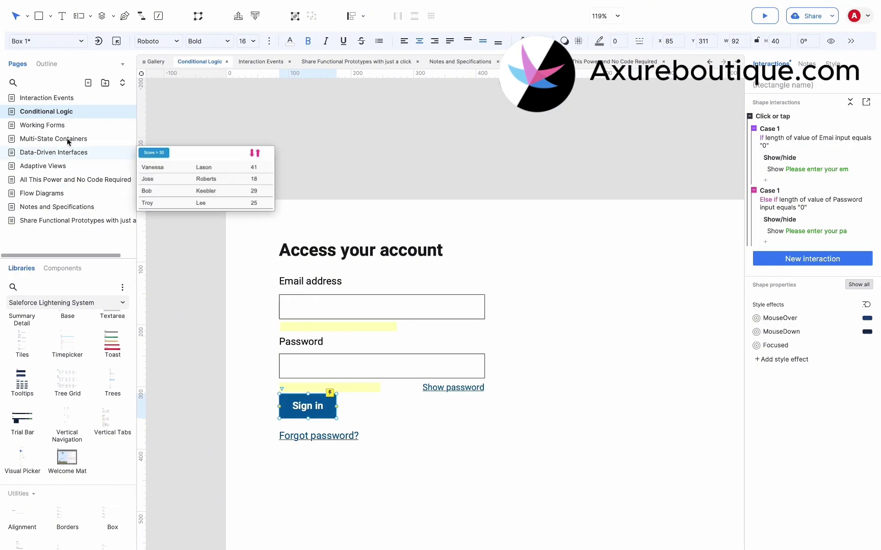
click(69, 126)
click(319, 170)
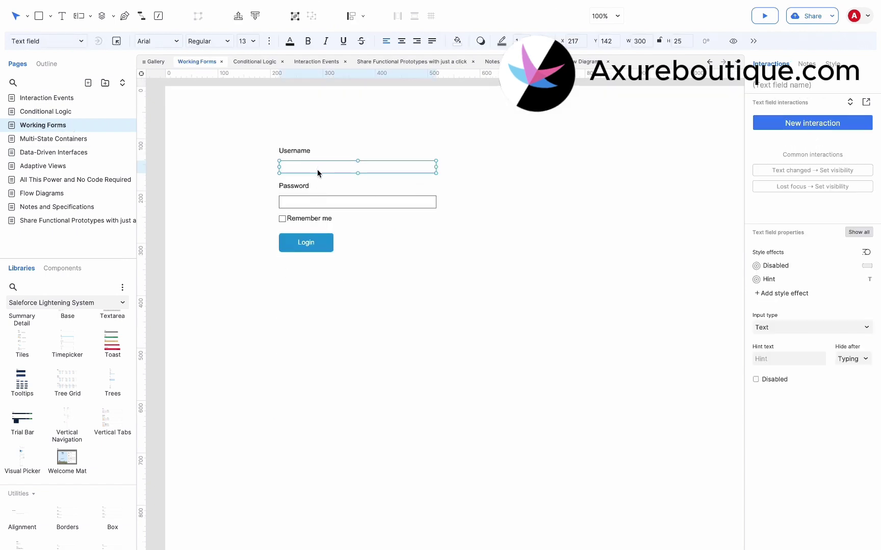
click(311, 202)
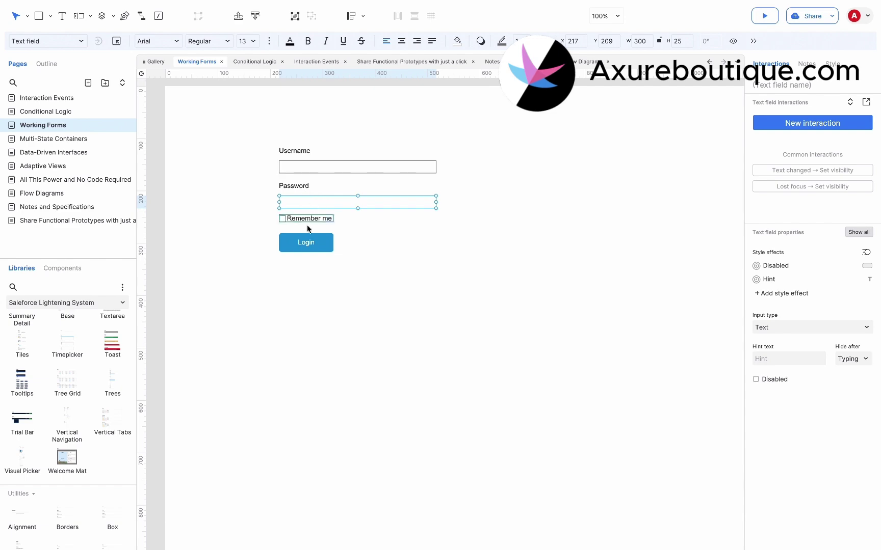
click(307, 245)
click(319, 222)
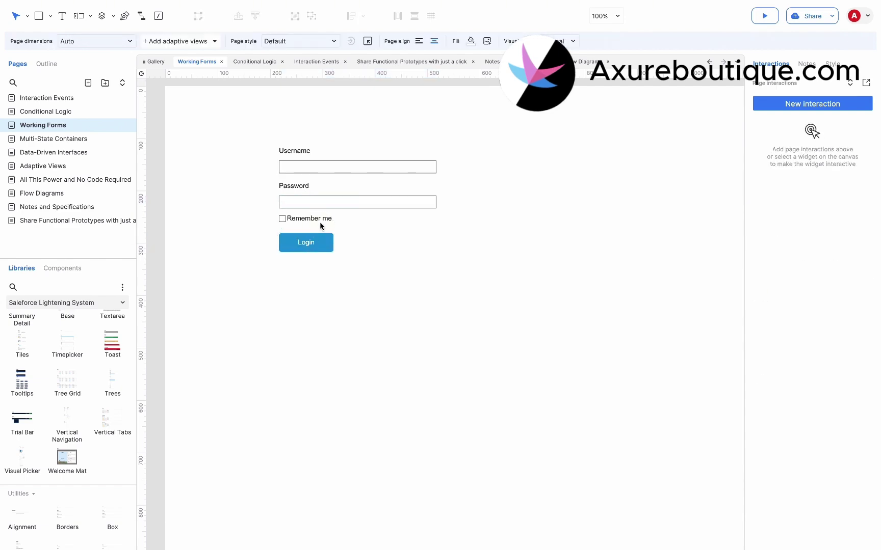
click(320, 219)
Review the Multi-State Containers description on axure.com and switch back to Axure RP.
key(ctrl+Left)
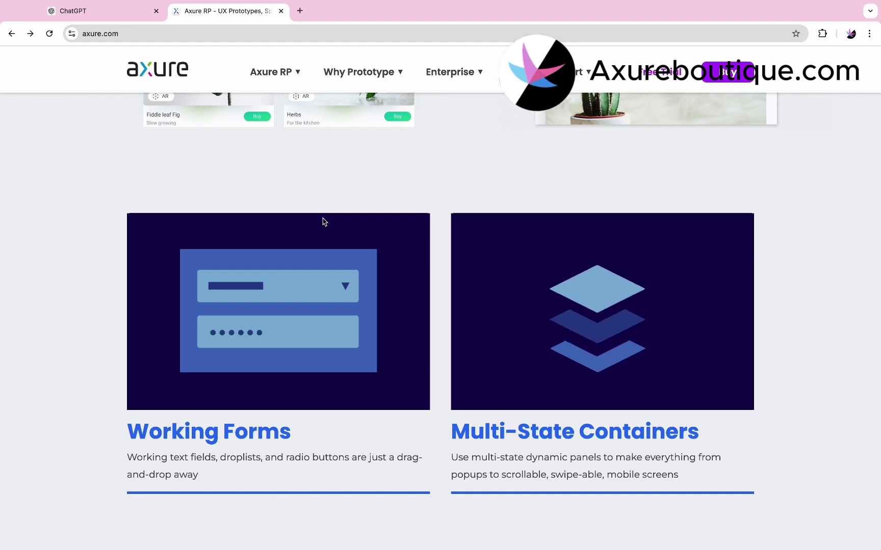
scroll(441, 290, down, 2)
key(ctrl+Right)
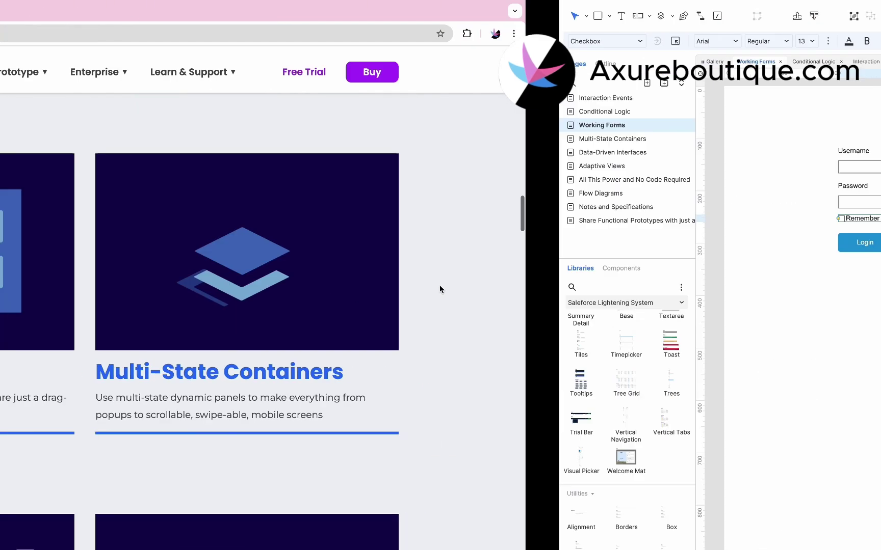
Open the Multi-State Containers page and inspect the dynamic panel's states and the interactions of its two arrows.
click(68, 140)
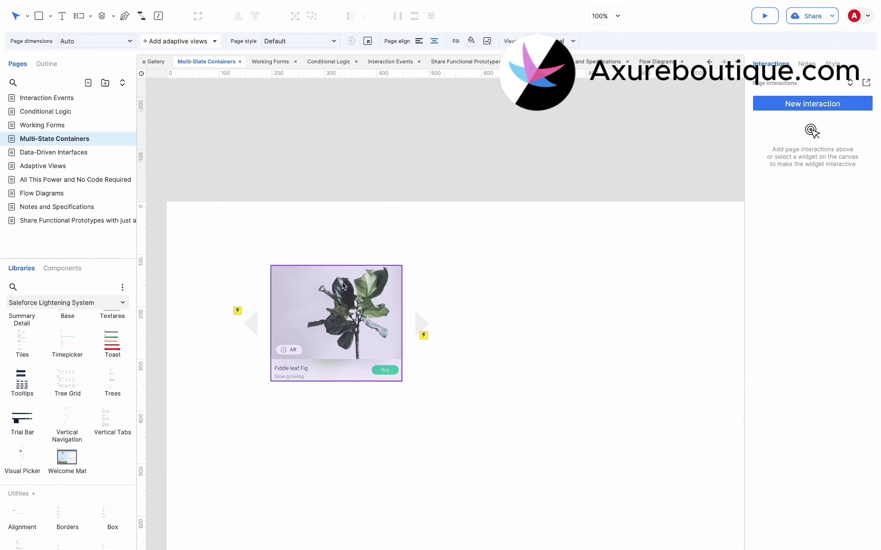
click(379, 318)
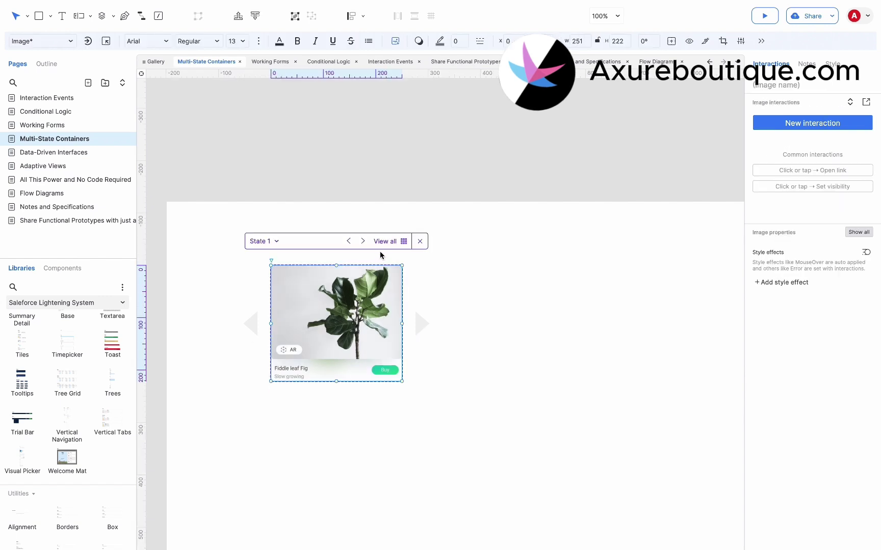
click(402, 240)
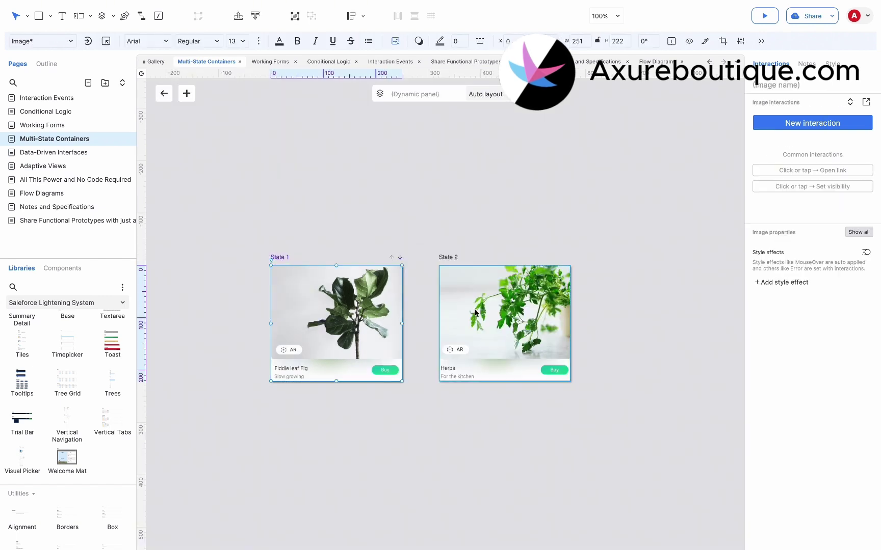
click(422, 217)
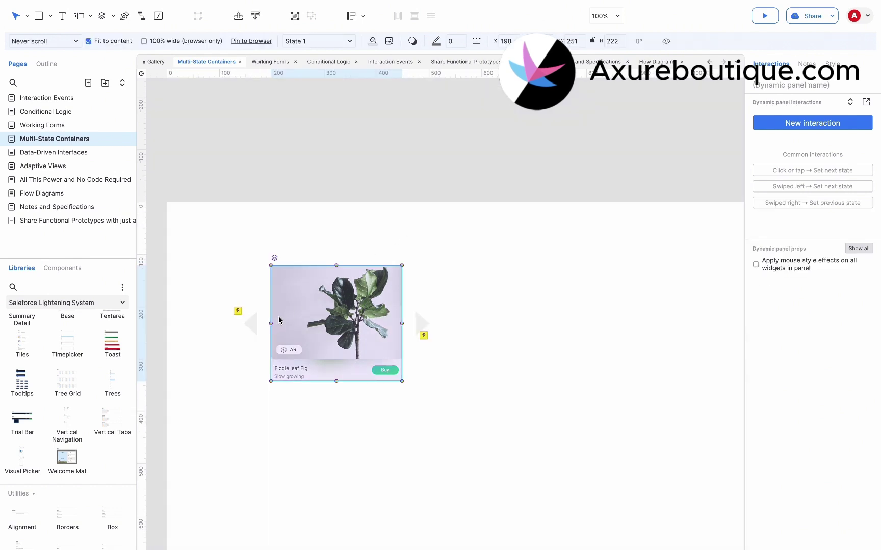
click(421, 320)
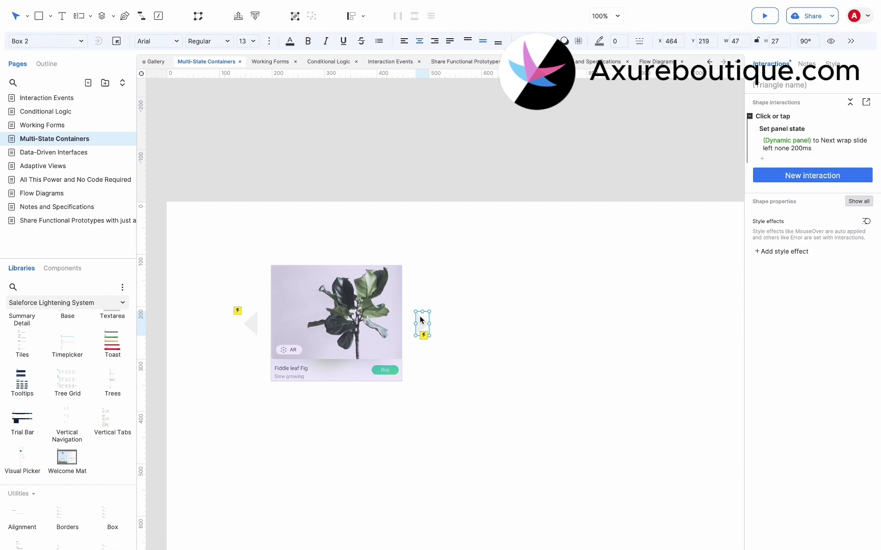
click(250, 323)
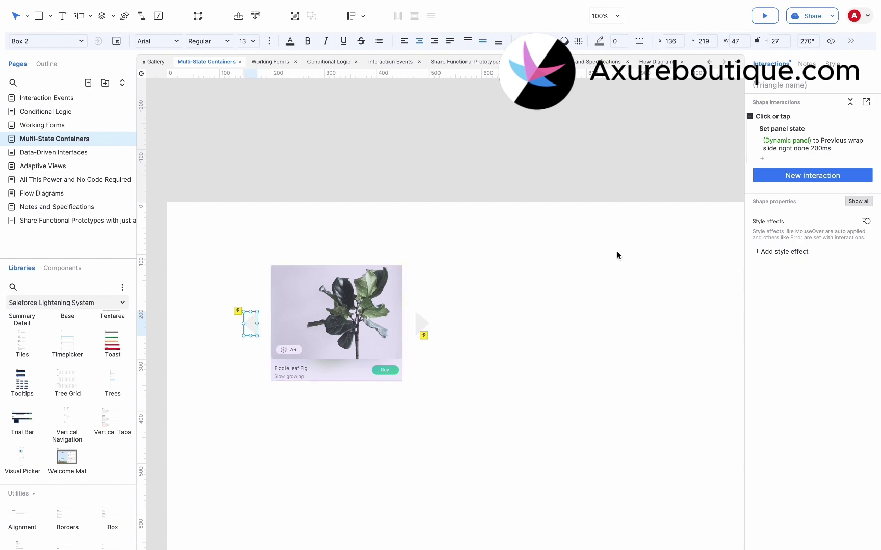
Preview the page, cycle the plant cards forward and backward with the arrows, and close the preview.
click(765, 15)
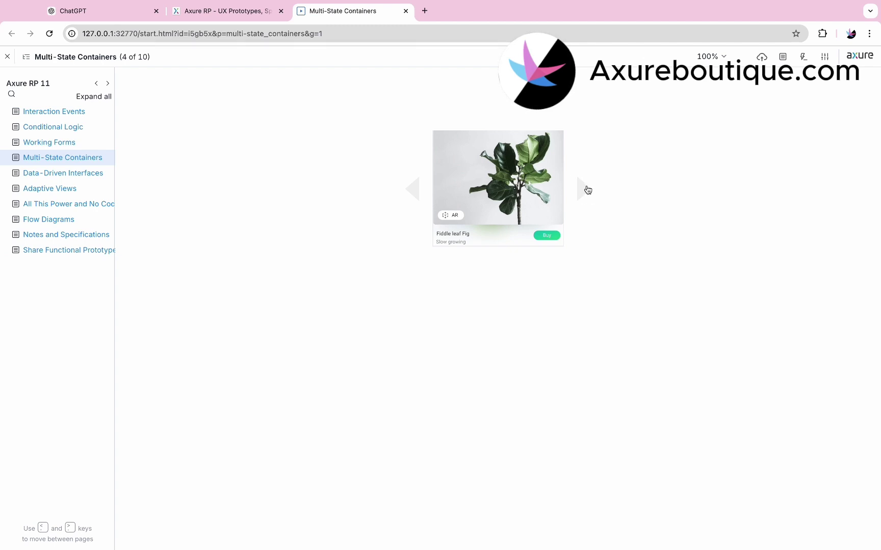
click(586, 189)
click(587, 190)
click(414, 190)
click(414, 191)
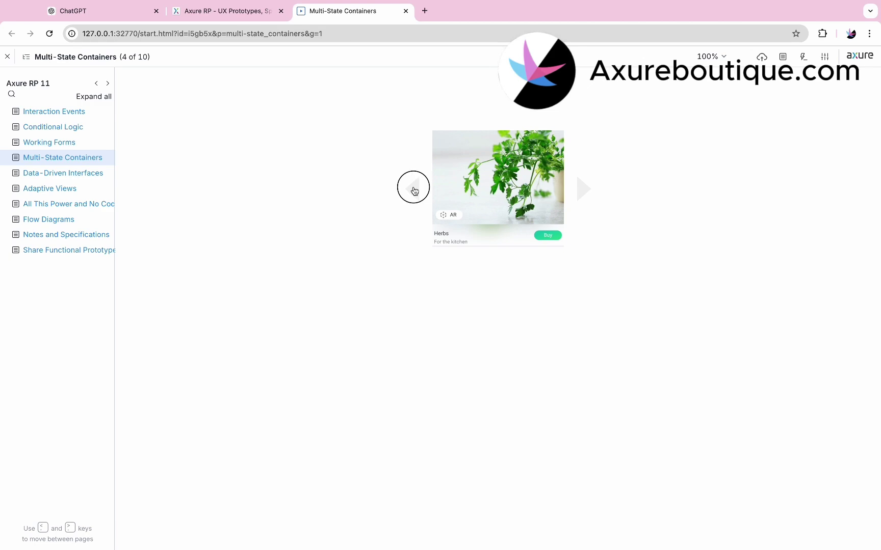
click(414, 190)
click(405, 12)
Review the Data-Driven Interfaces description on axure.com and open the Data-Driven Interfaces page in Axure RP.
scroll(301, 234, down, 7)
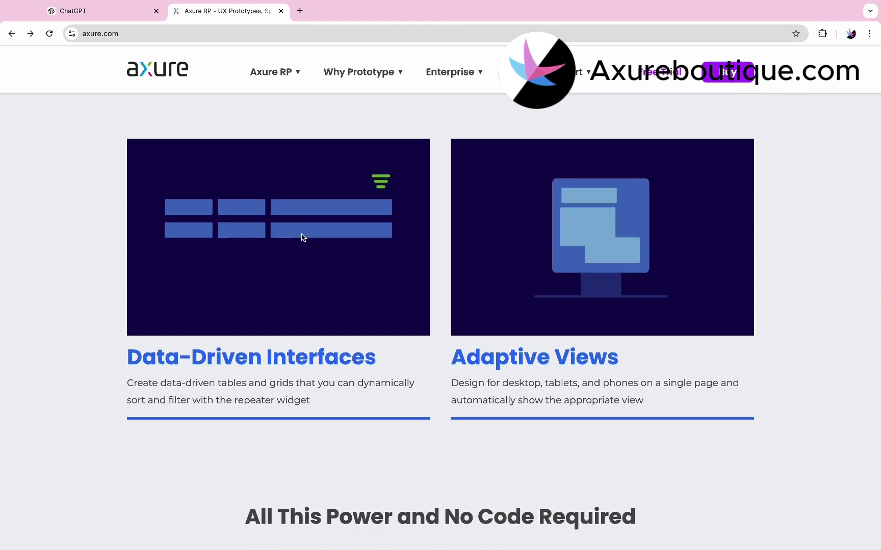
key(super+Tab)
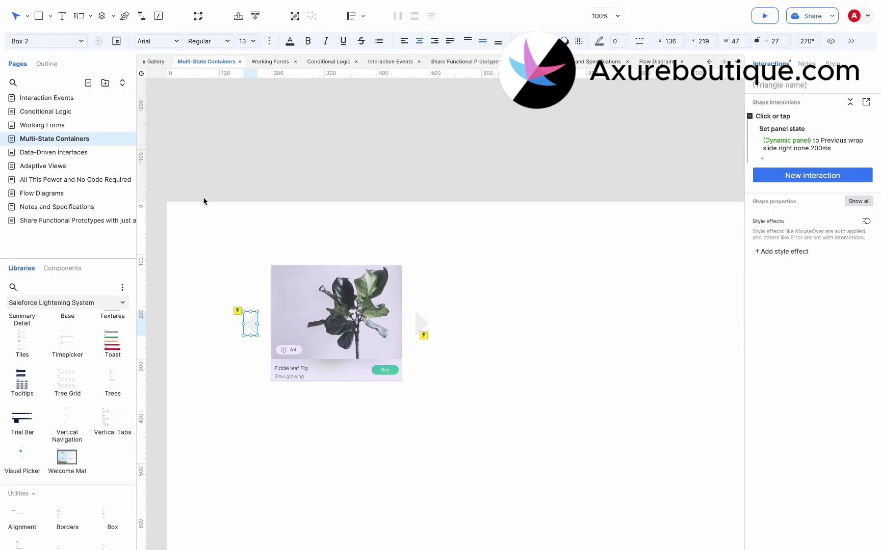
click(86, 152)
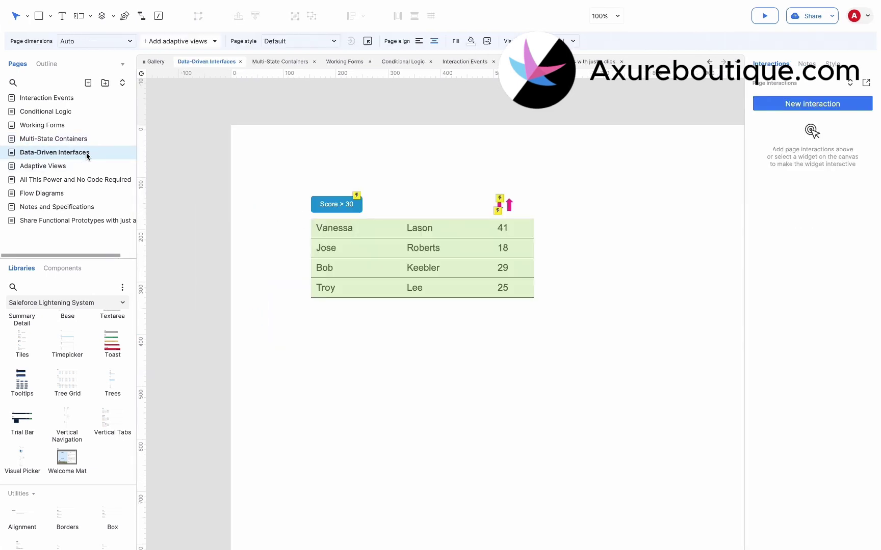
Inspect the interactions of the "Score > 30" filter button and the two sort arrows above the table repeater.
click(330, 206)
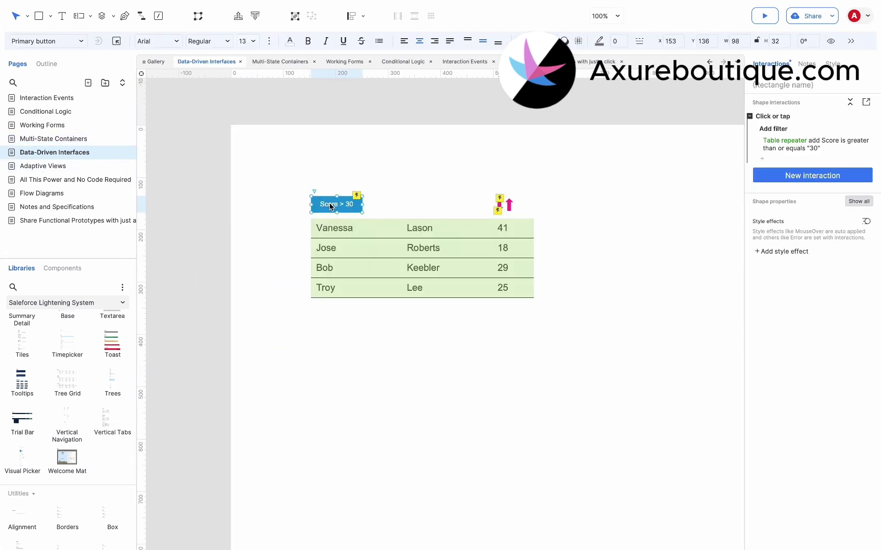
click(488, 205)
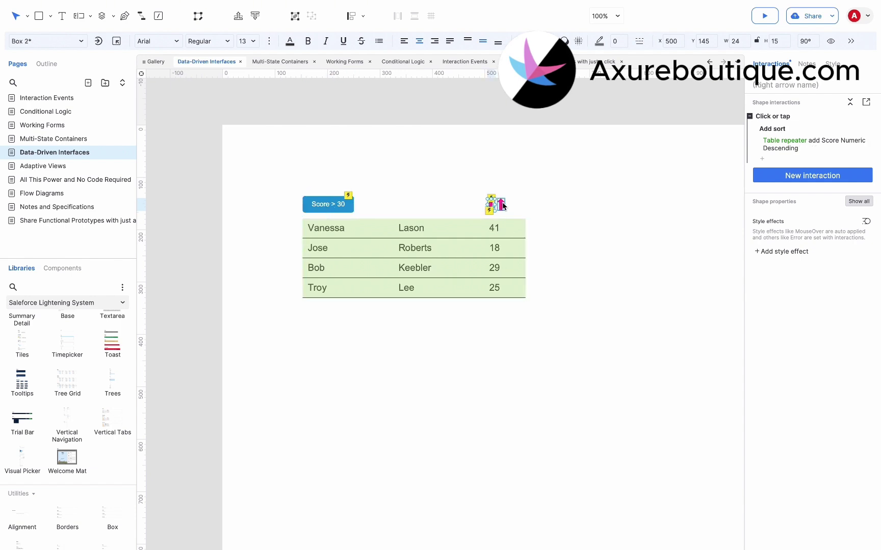
click(502, 205)
Preview the page, sort the table by score descending and ascending, filter it with "Score > 30", and close the preview.
click(763, 18)
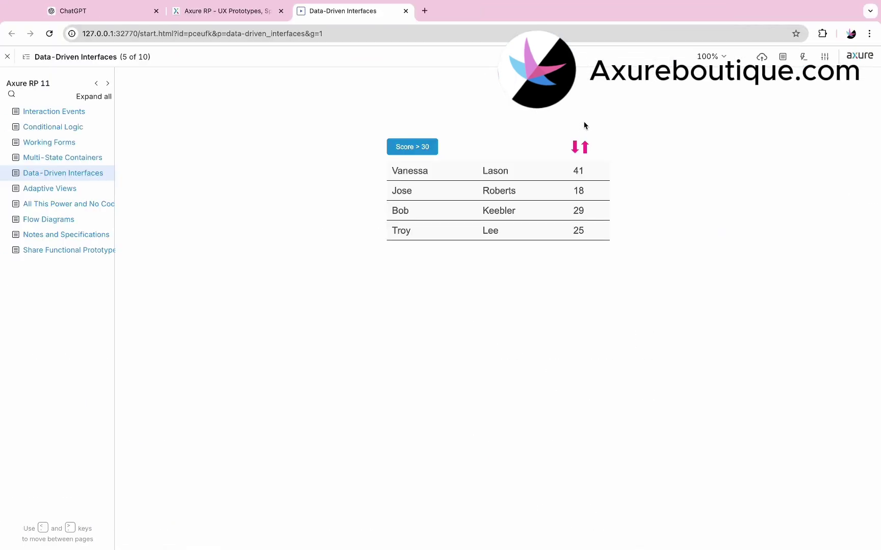
click(576, 149)
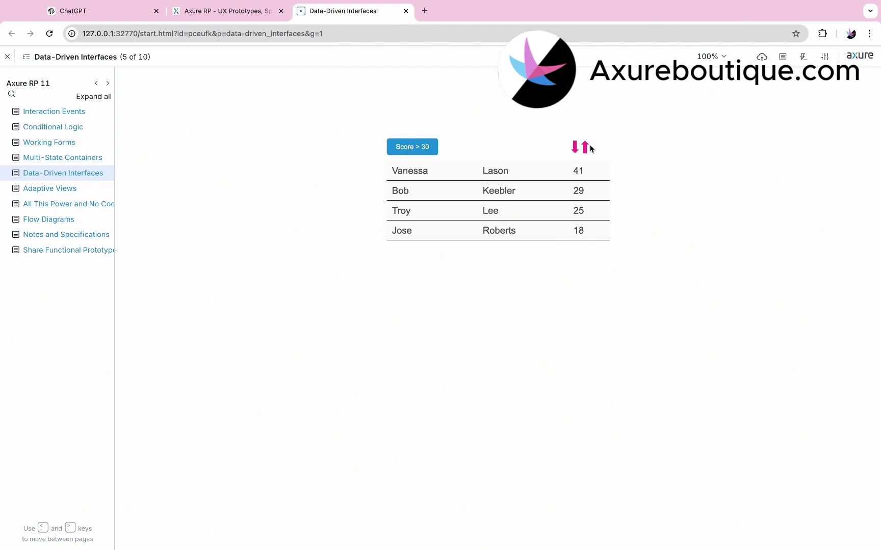
click(586, 148)
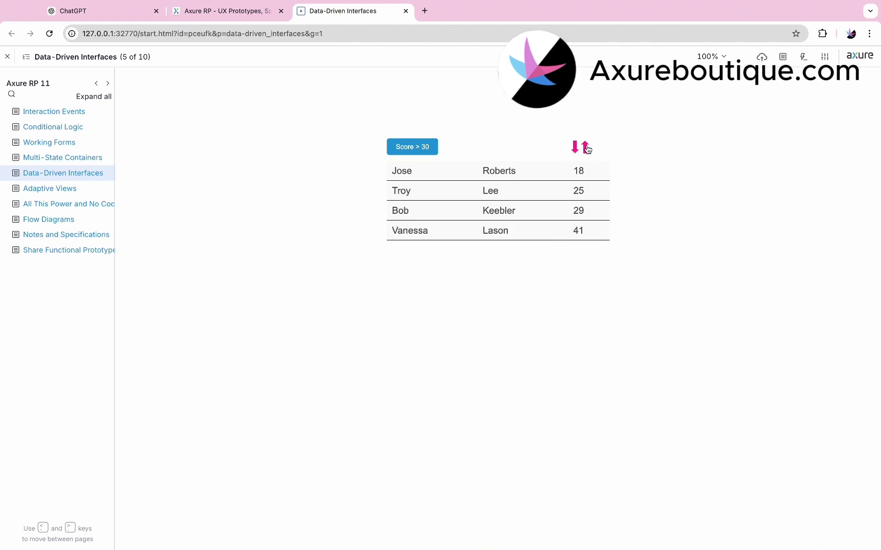
click(426, 147)
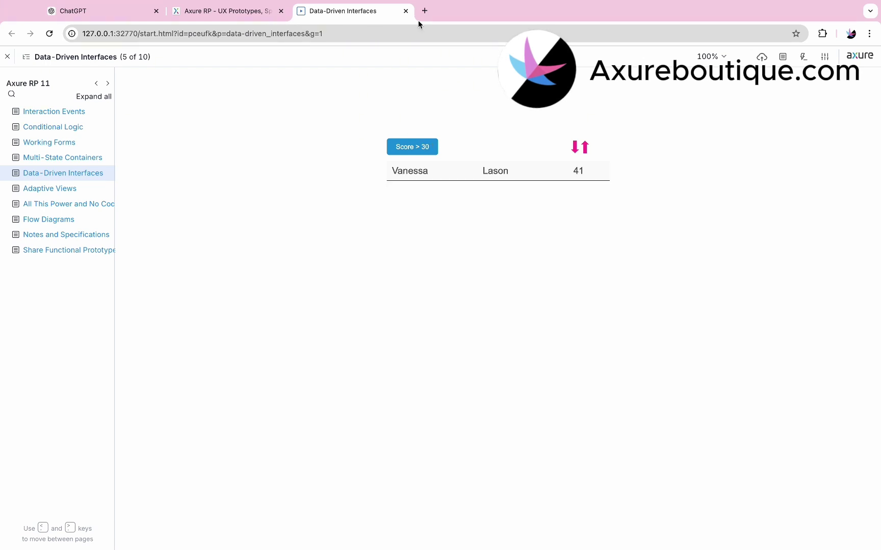
click(406, 11)
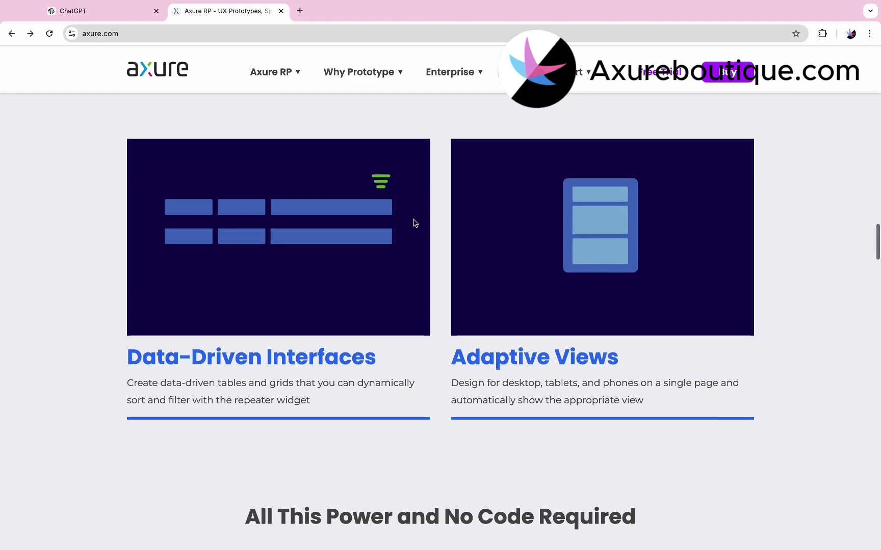
Switch to Axure RP, open the Adaptive Views page, and preview it in the browser.
key(ctrl+Right)
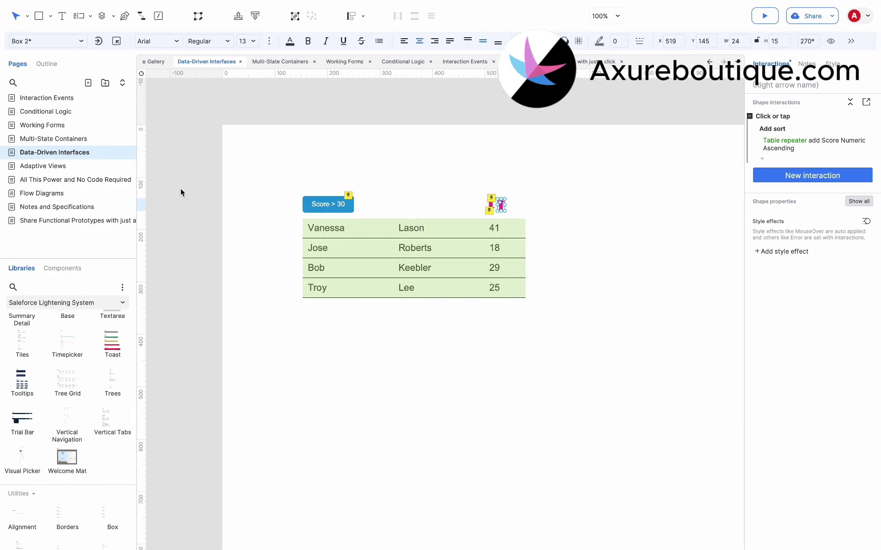
click(102, 167)
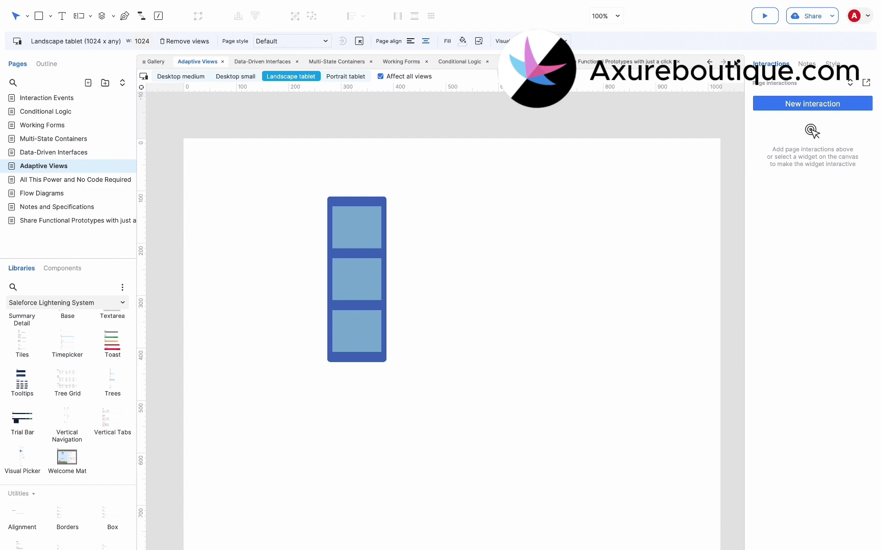
click(765, 16)
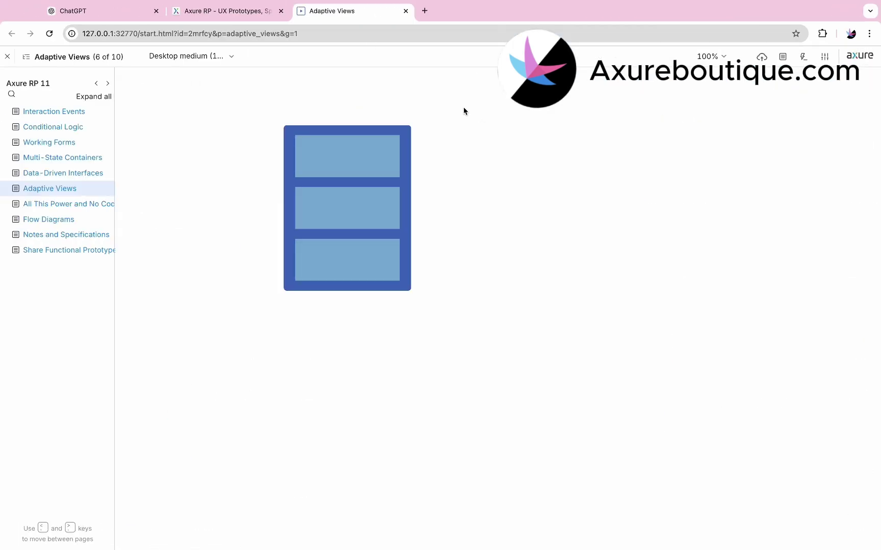
Detach the preview into its own window, narrow and widen it to test the adaptive views, and close it.
drag(350, 12, 354, 35)
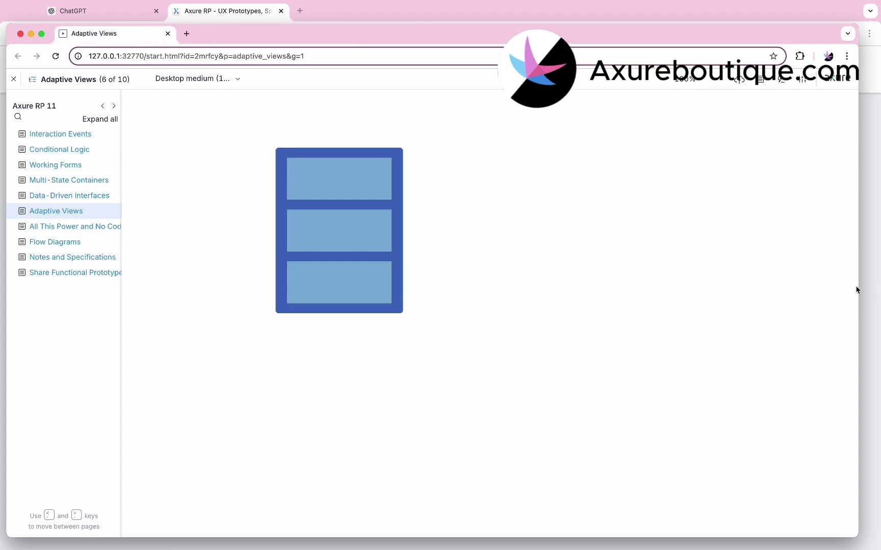
drag(859, 288, 386, 331)
drag(571, 319, 876, 303)
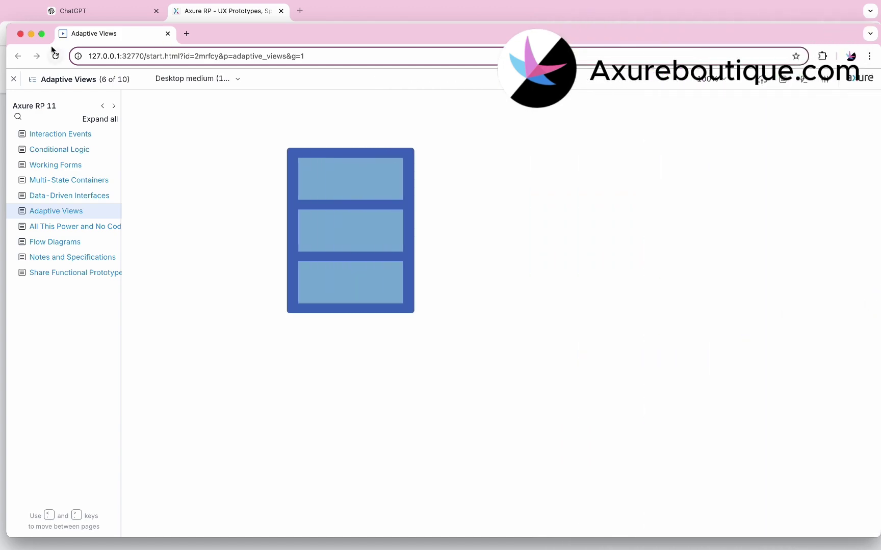
click(42, 34)
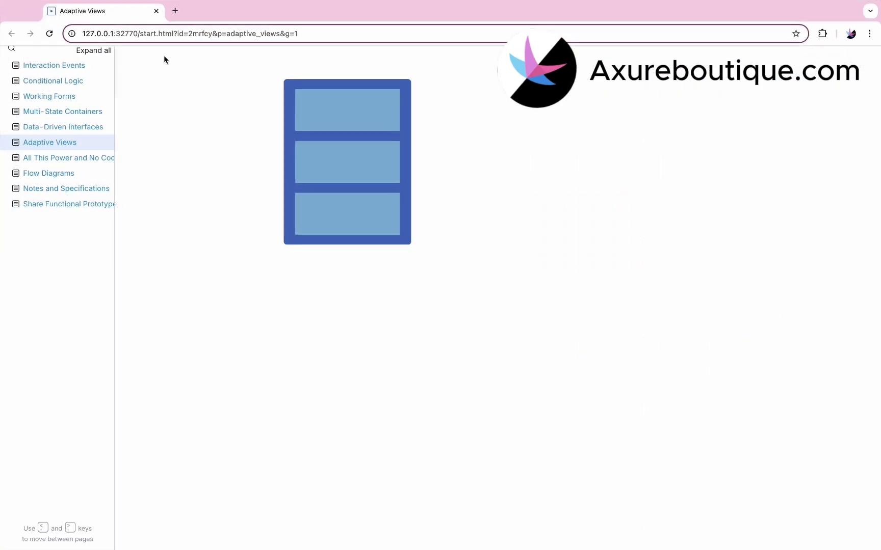
click(157, 10)
Review the All This Power and No Code Required section of the Axure homepage.
scroll(315, 202, down, 6)
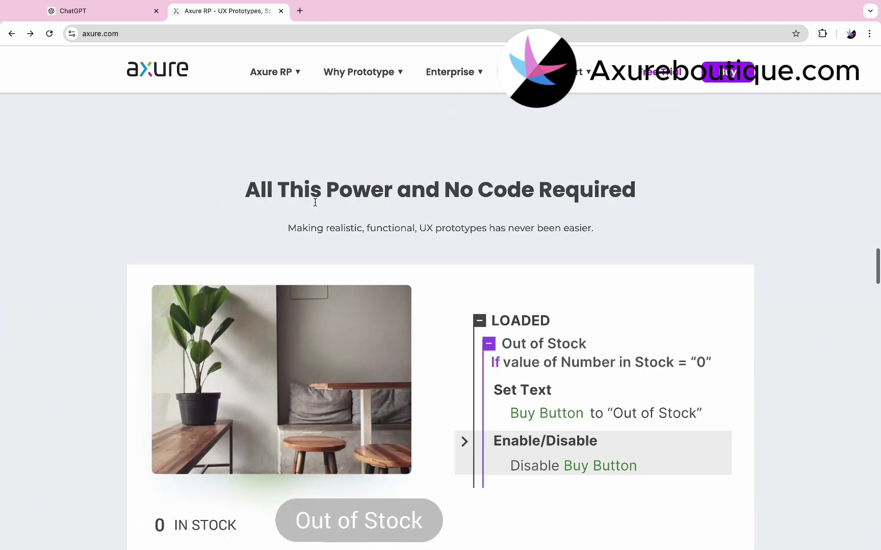
scroll(315, 203, down, 3)
scroll(315, 202, up, 1)
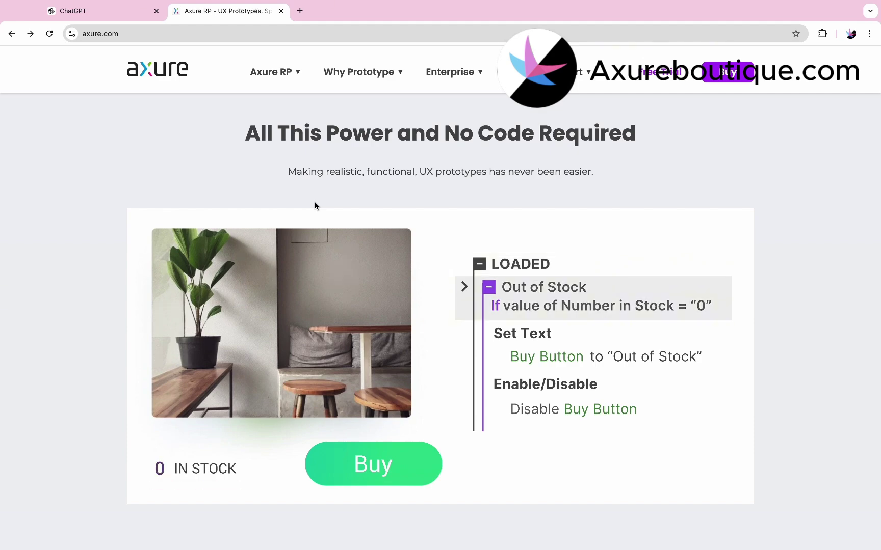
scroll(314, 203, down, 6)
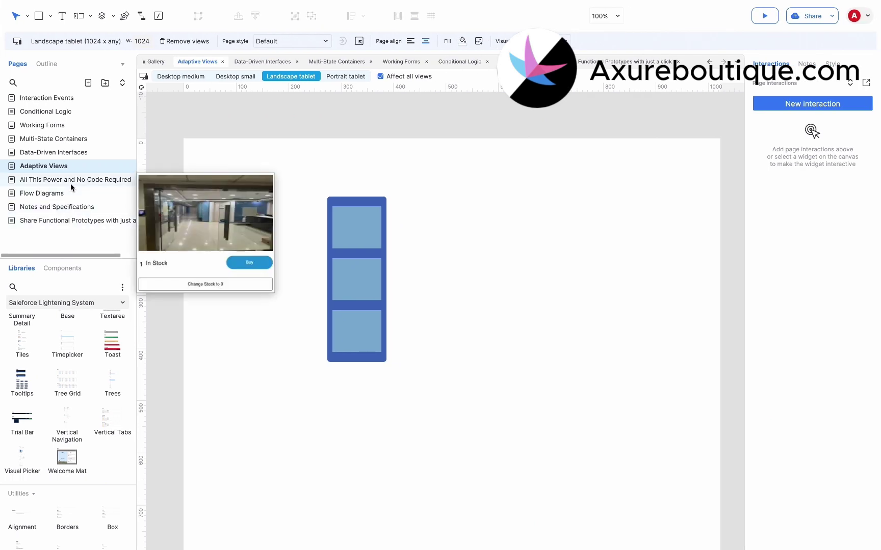
Open the All This Power and No Code Required page in Axure RP and test changing the stock to 0 in its preview.
click(71, 187)
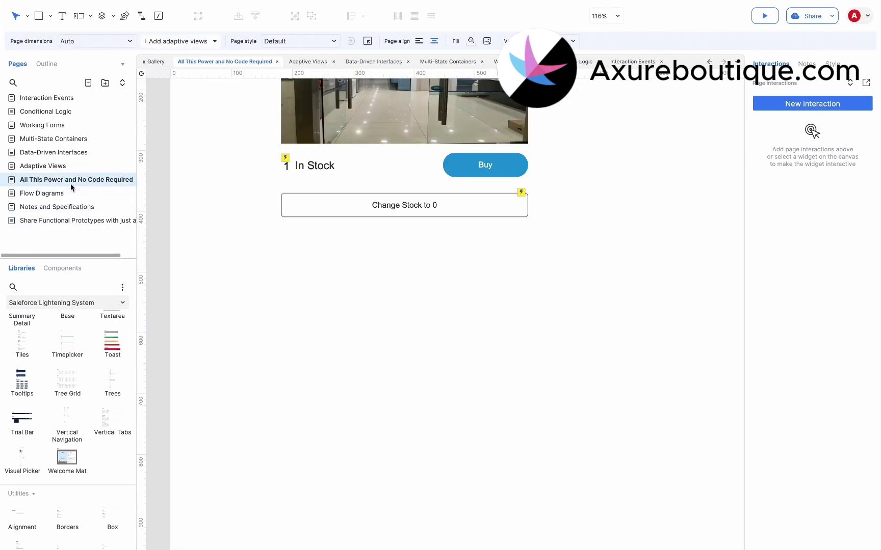
scroll(269, 249, up, 3)
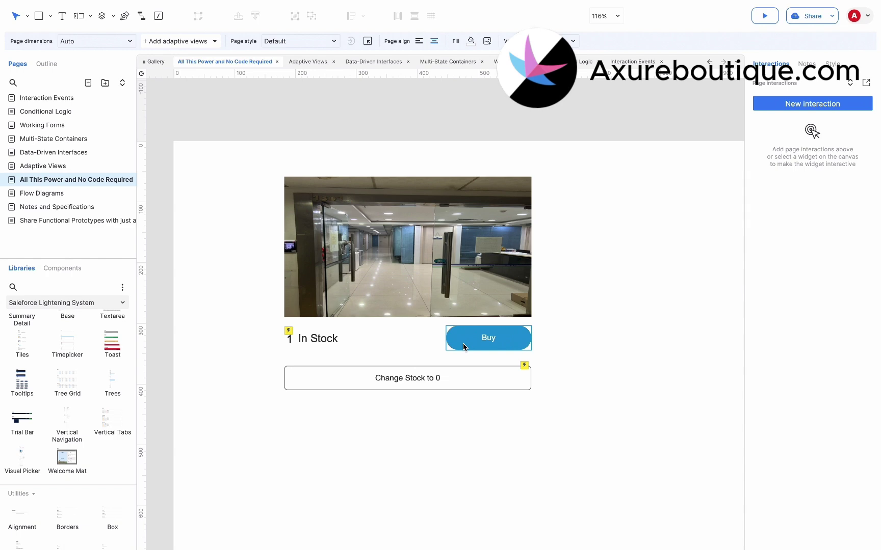
click(764, 18)
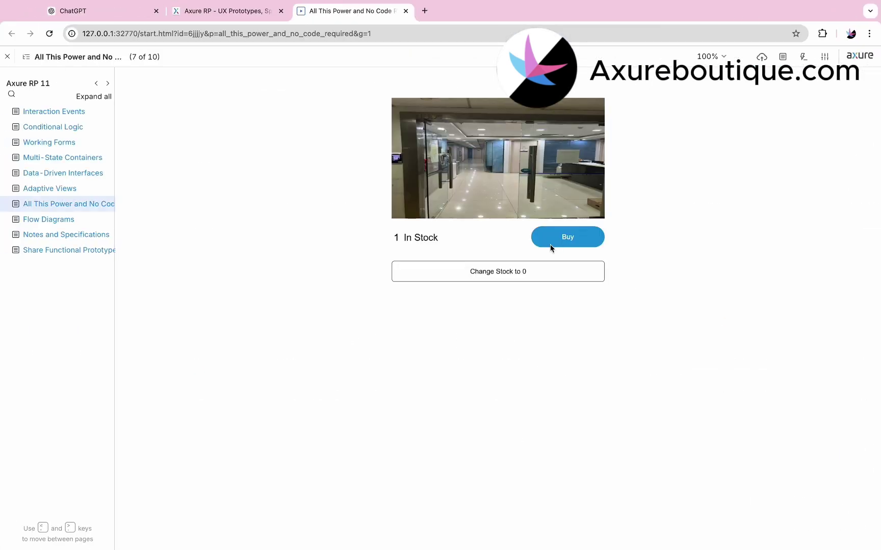
click(507, 275)
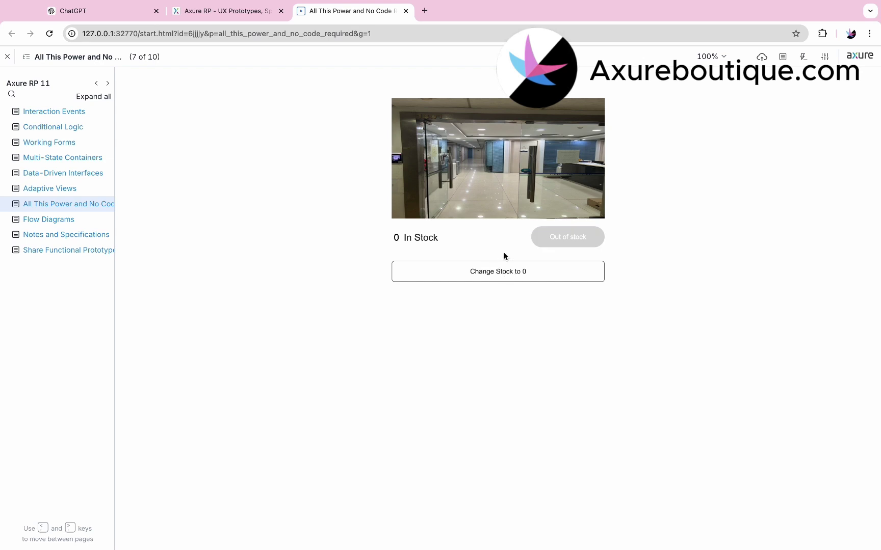
click(405, 12)
Review the Axure homepage down to Flow Diagrams and Notes and Specifications, and switch back to Axure RP.
scroll(424, 423, down, 5)
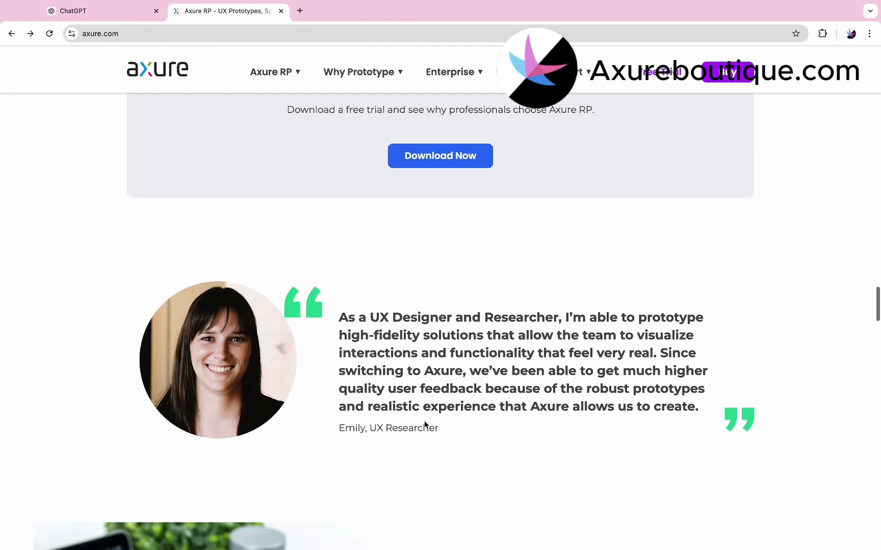
scroll(424, 425, down, 8)
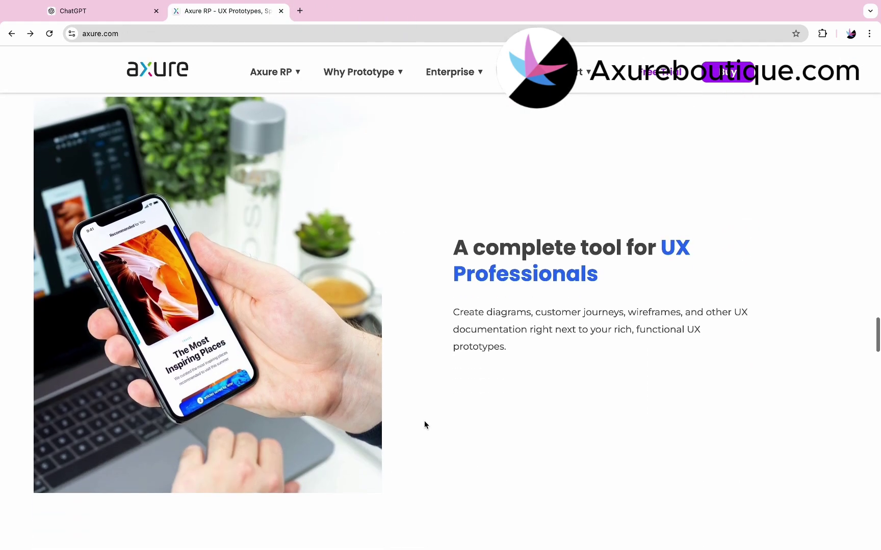
scroll(424, 424, down, 8)
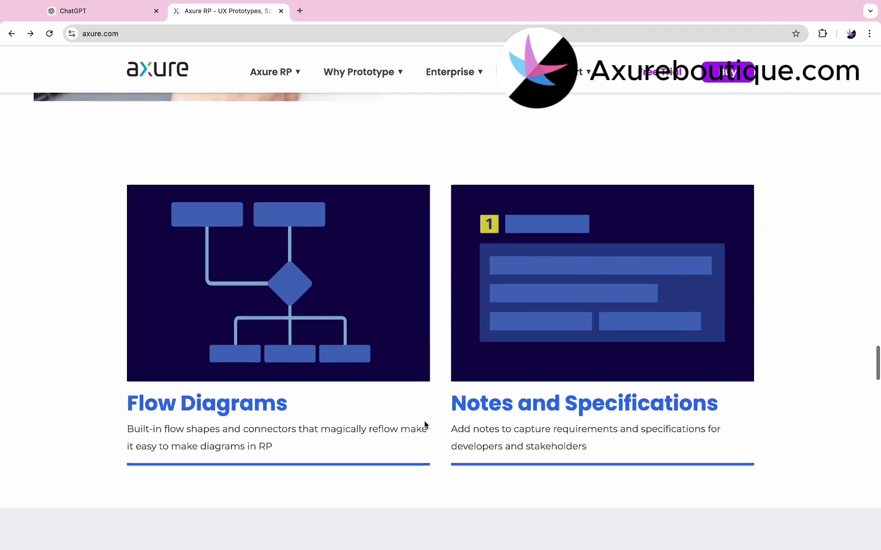
scroll(425, 425, up, 1)
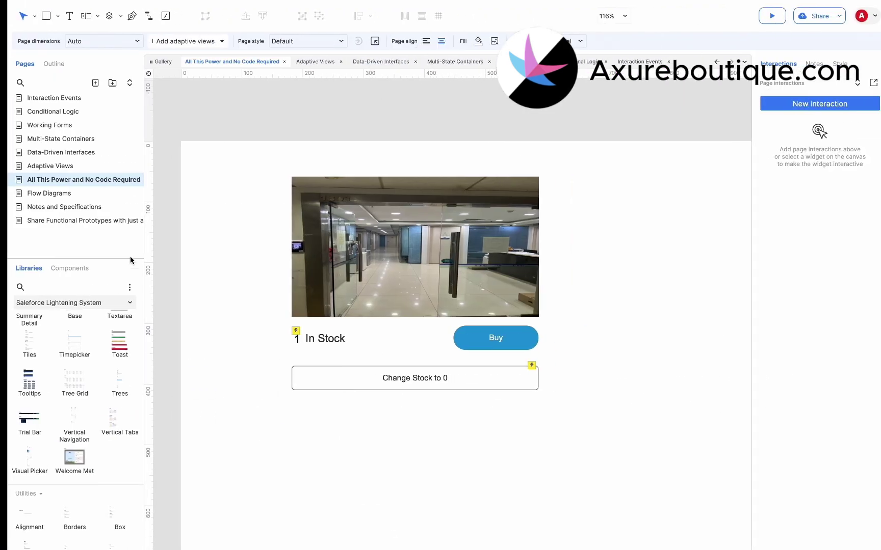
Open the Flow Diagrams page, inspect its Home, Sign in and decision shapes, and switch the widget library to Flow.
click(66, 193)
click(285, 301)
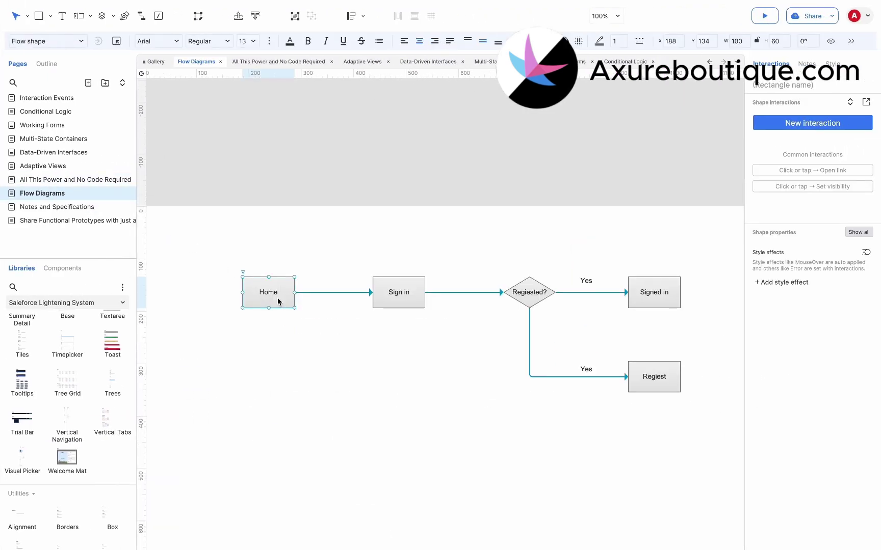
scroll(279, 300, right, 3)
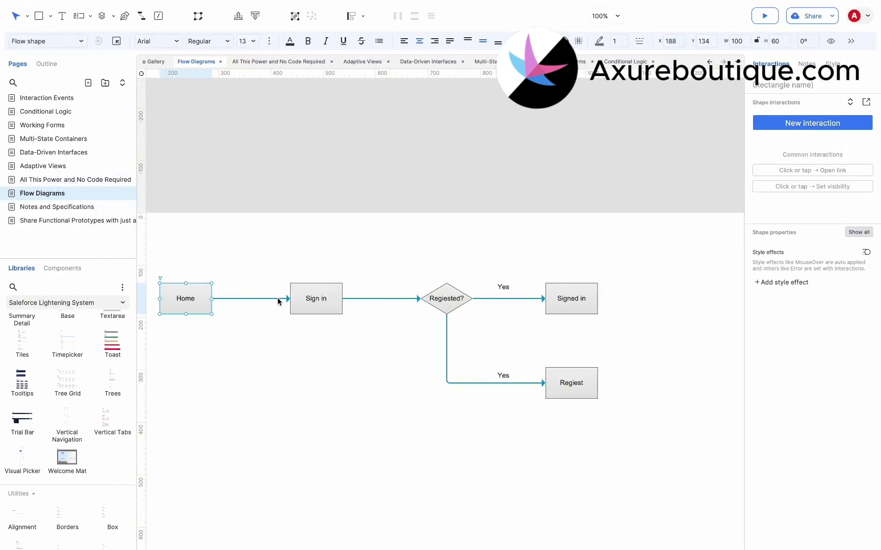
click(334, 296)
click(445, 302)
click(30, 302)
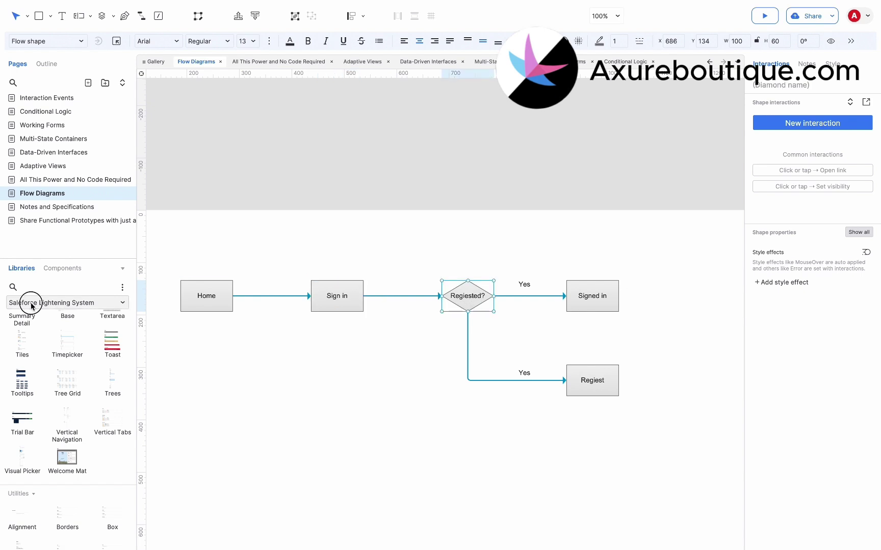
click(40, 344)
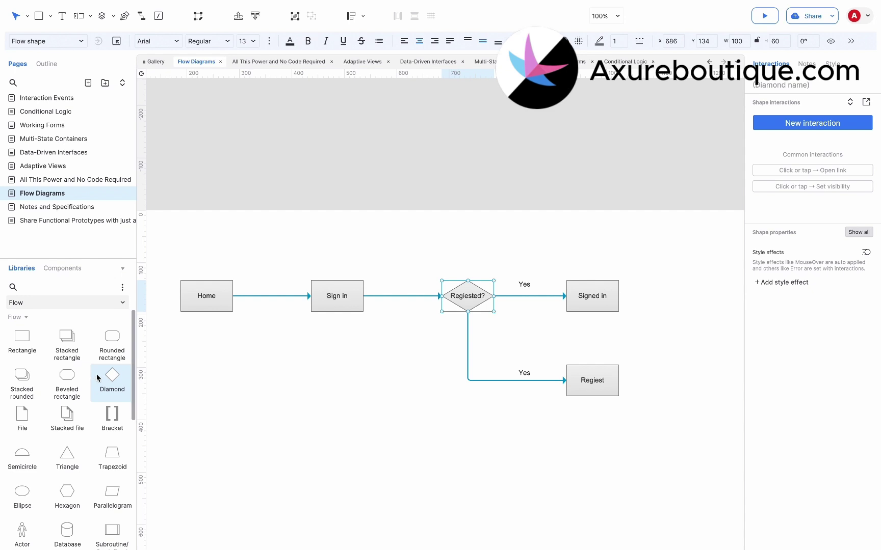
Place a flow rectangle level with the Signed in shape, to its right at about X 1175, Y 134.
scroll(348, 358, right, 3)
scroll(348, 358, up, 1)
click(409, 351)
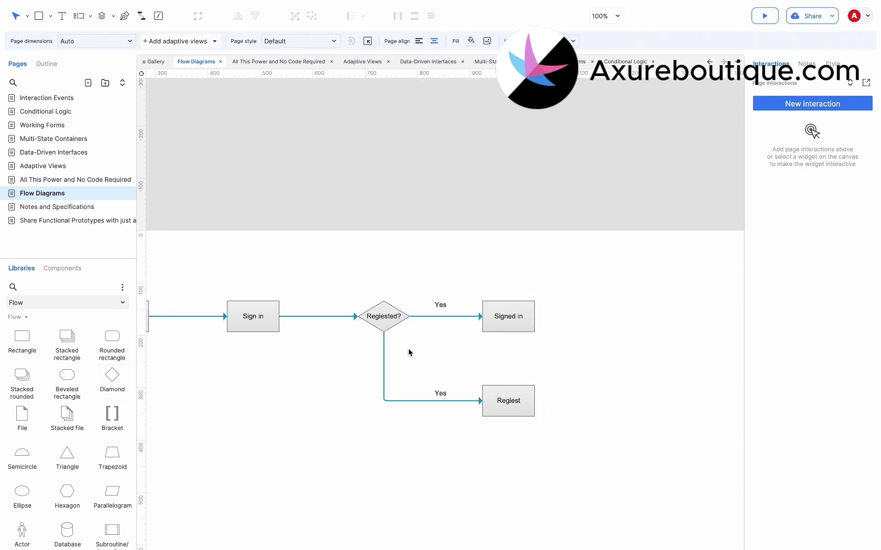
scroll(409, 351, right, 2)
drag(22, 337, 577, 305)
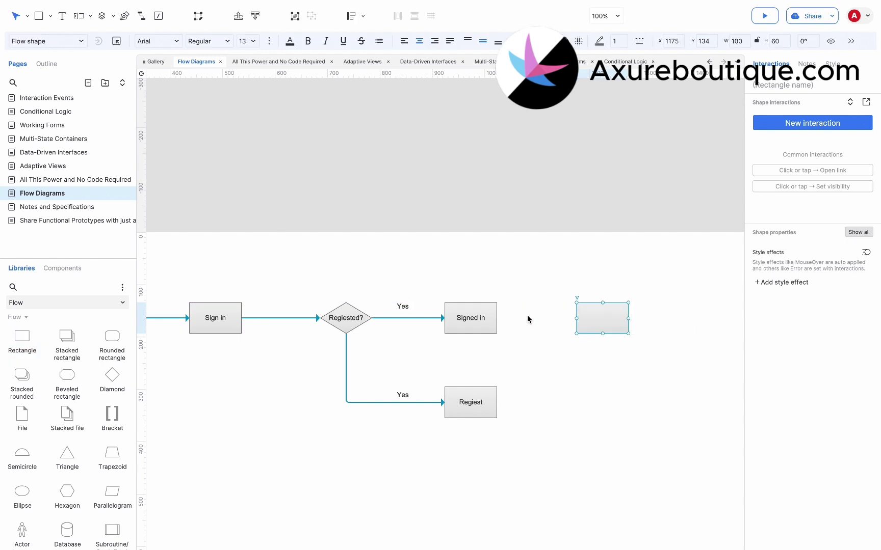
Connect the Signed in shape to the new rectangle with a connector and label the rectangle Home.
click(141, 16)
drag(497, 318, 576, 317)
click(603, 319)
click(603, 319)
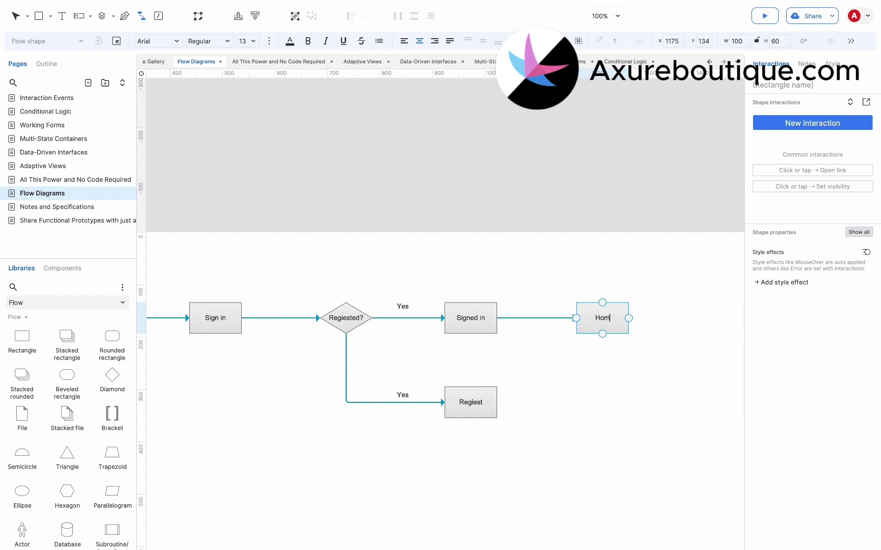
click(599, 370)
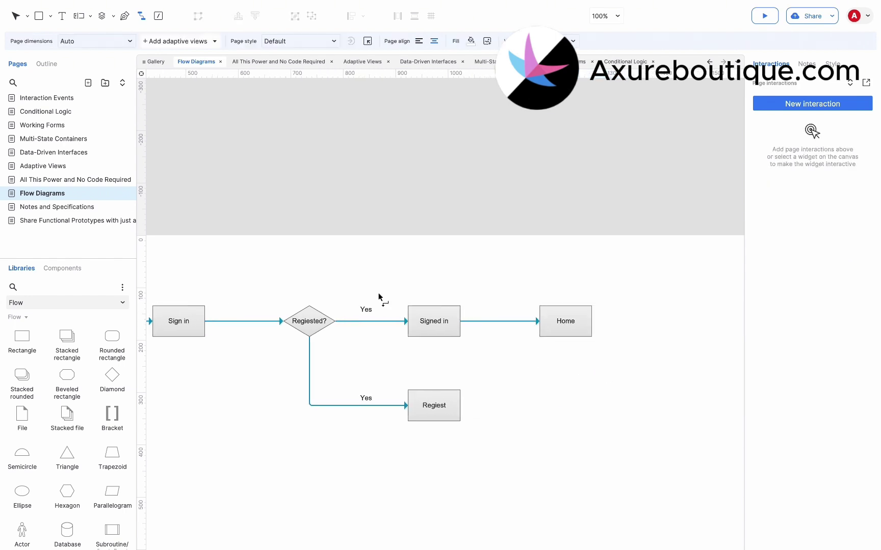
click(142, 15)
Open the Notes and Specifications page and examine the notes of the Time & Date widgets in the first two entries.
click(119, 209)
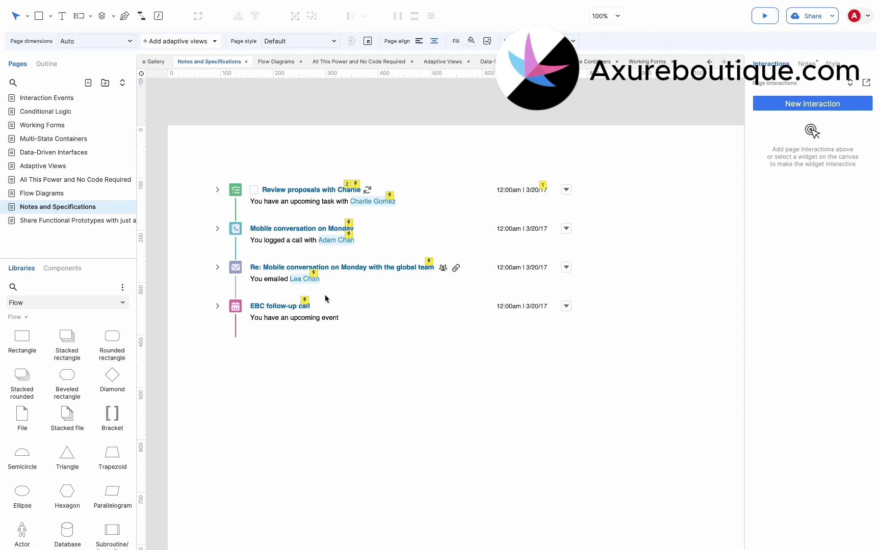
click(396, 194)
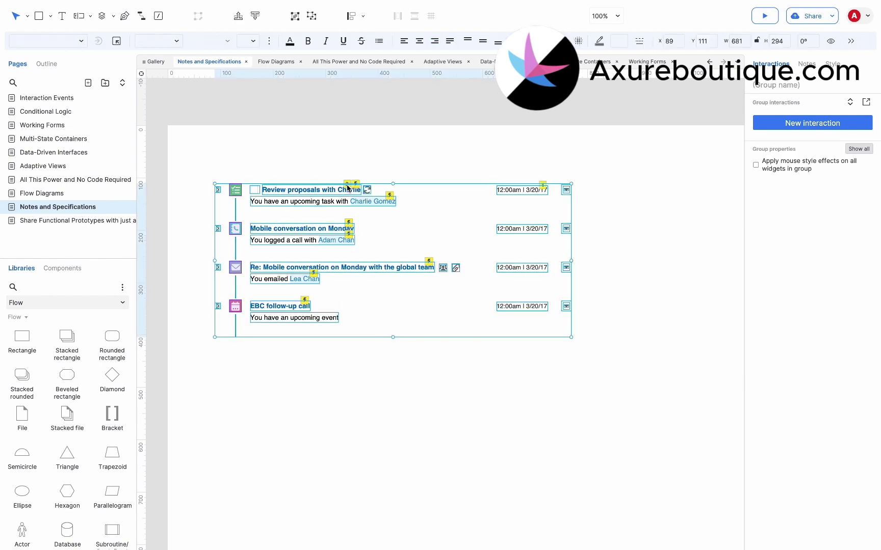
click(347, 188)
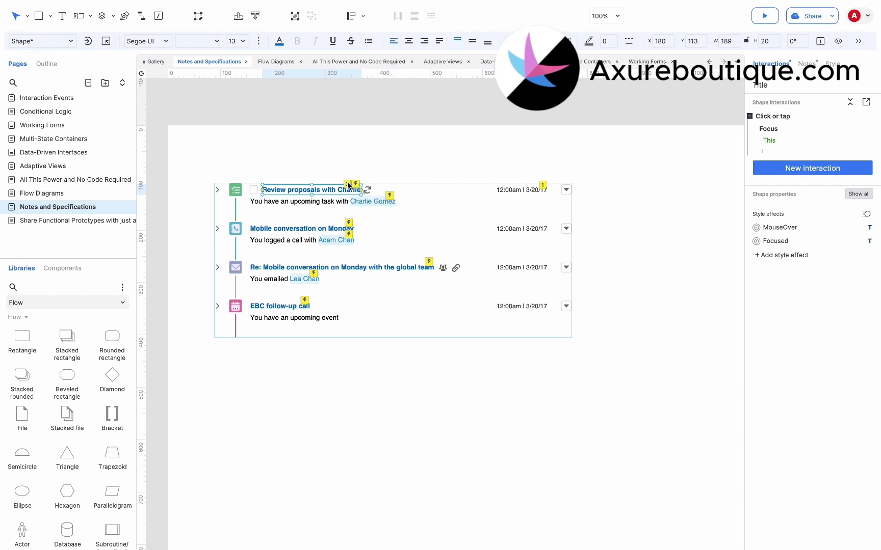
click(543, 192)
click(543, 194)
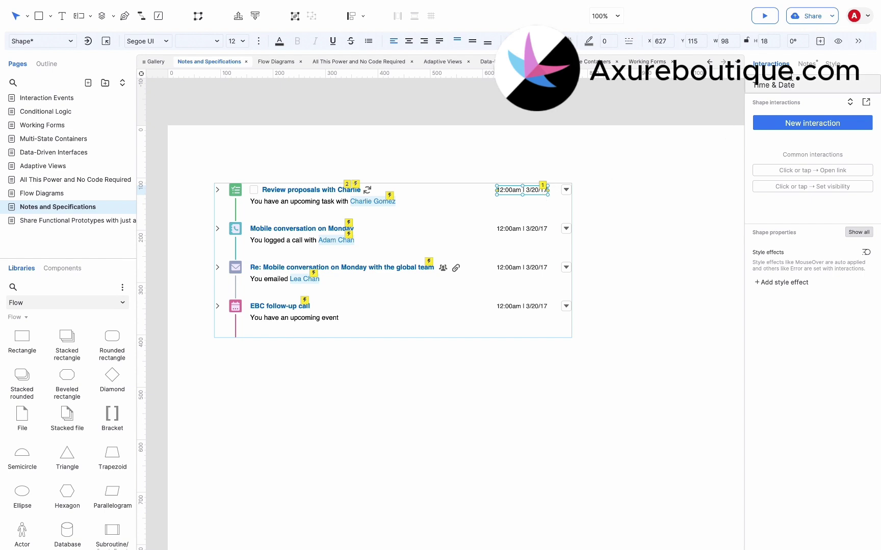
click(807, 64)
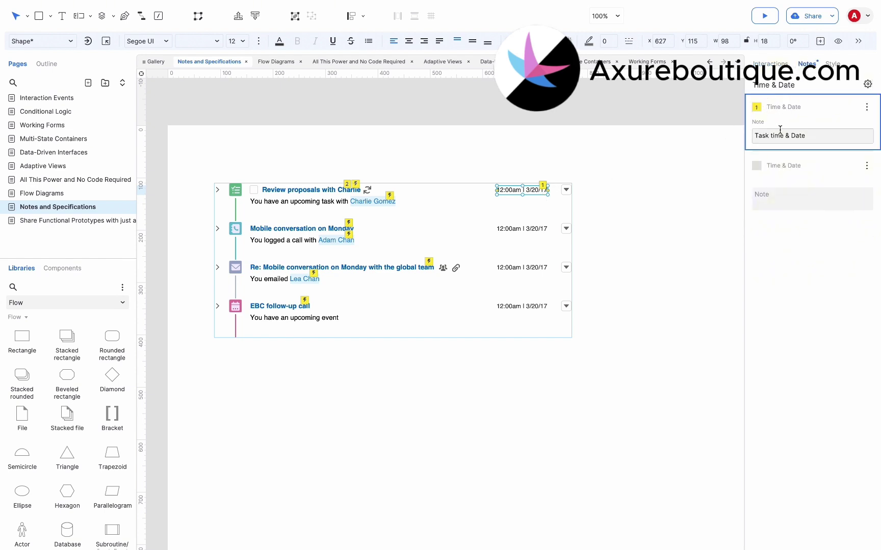
click(535, 228)
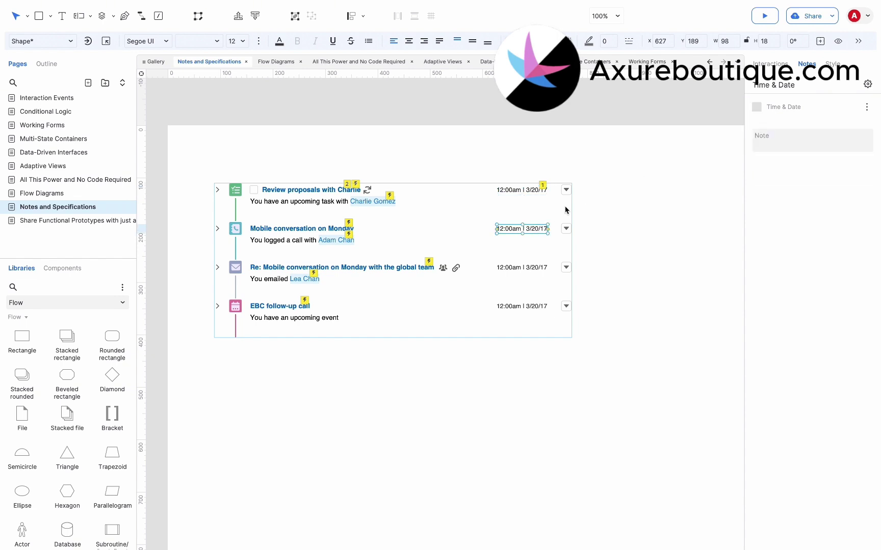
Rename the first entry's dropdown arrow icon widget as More.
click(566, 190)
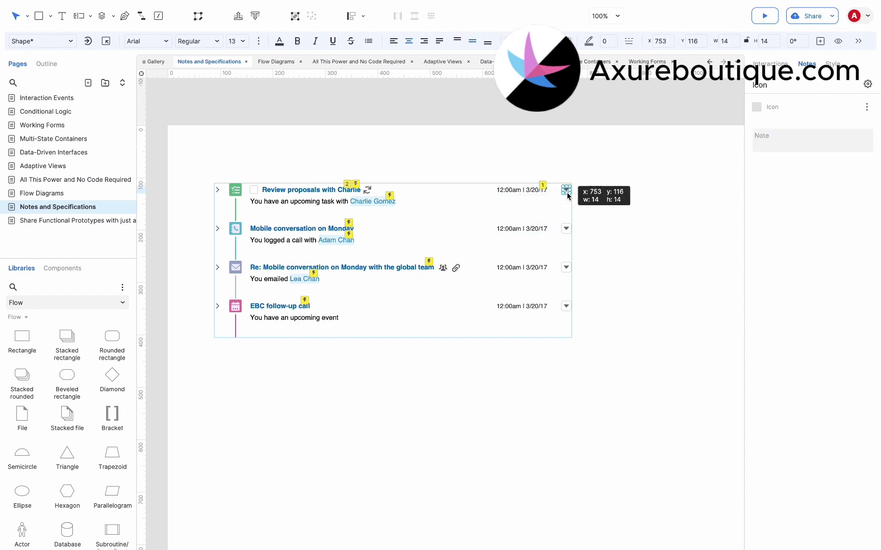
click(761, 86)
text(NM)
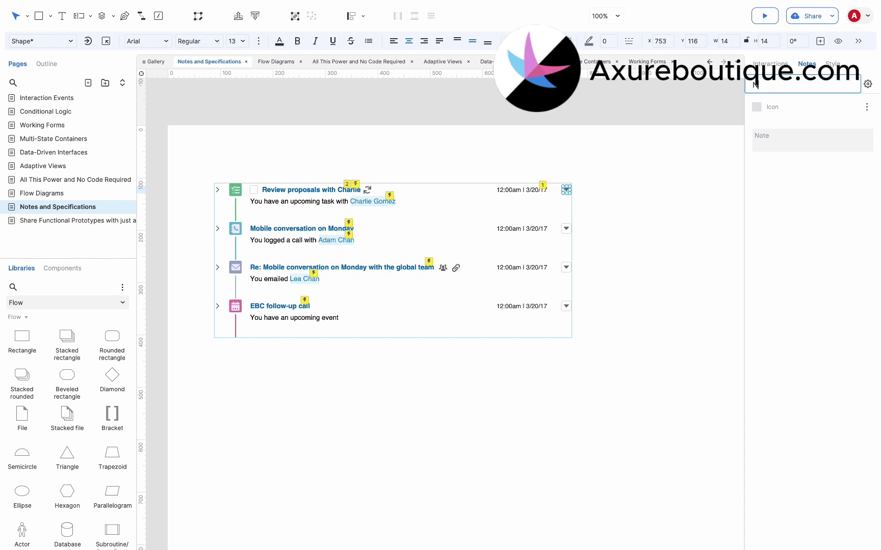
key(BackSpace)
text(More)
click(576, 155)
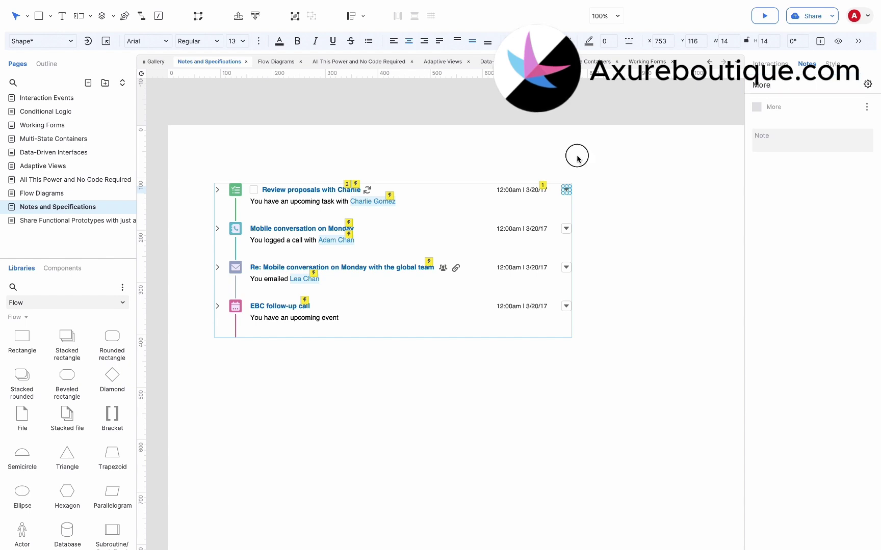
Check the first entry's Title and Description notes, preview the page, and open and close notes 2 and 1.
click(348, 188)
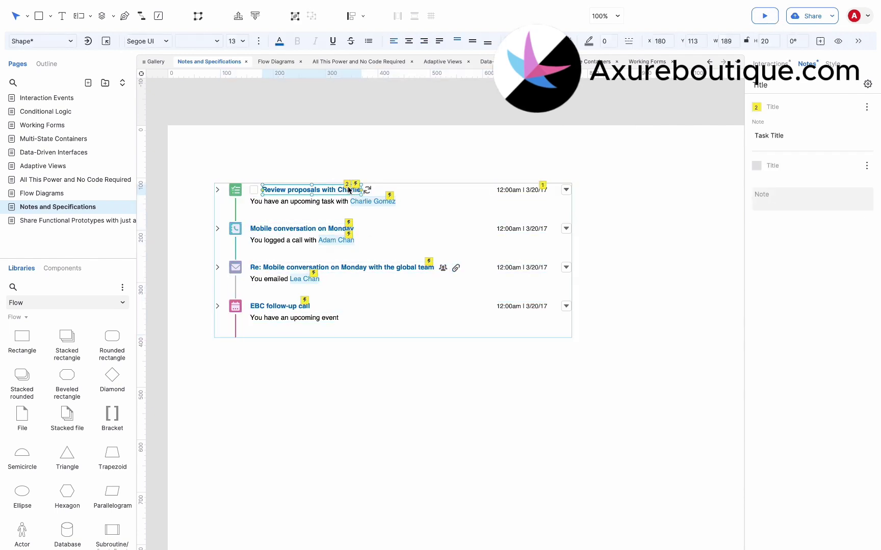
click(325, 203)
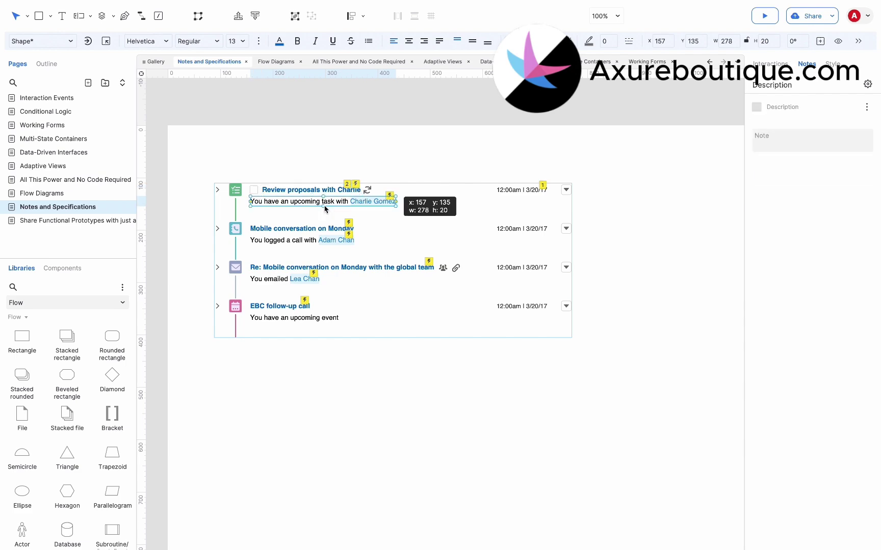
click(765, 18)
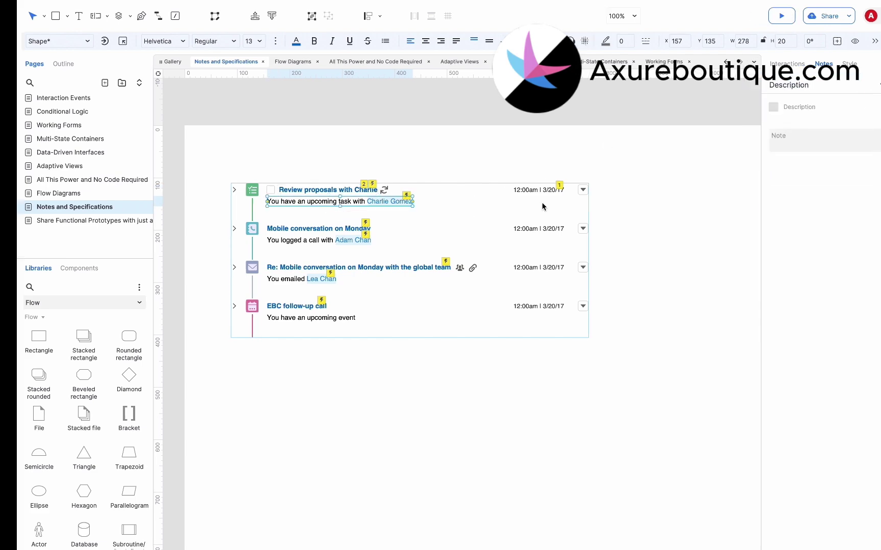
click(460, 125)
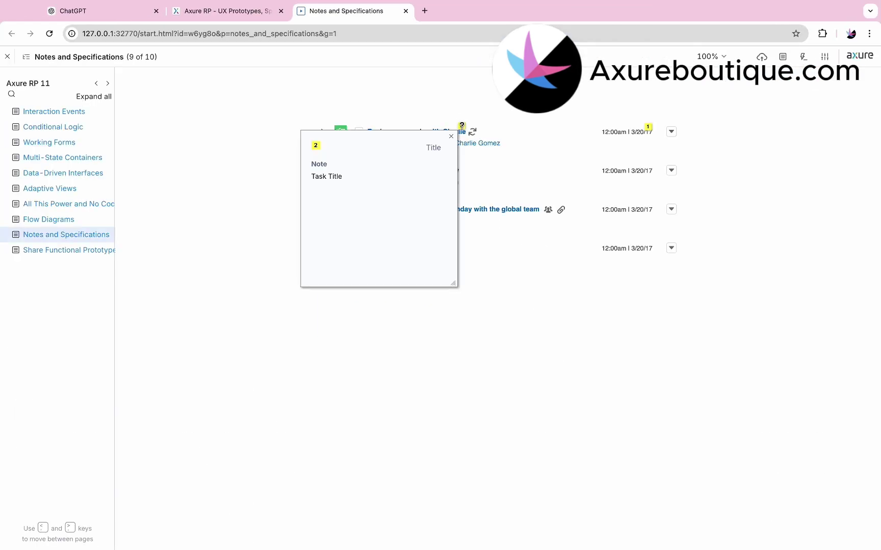
click(648, 127)
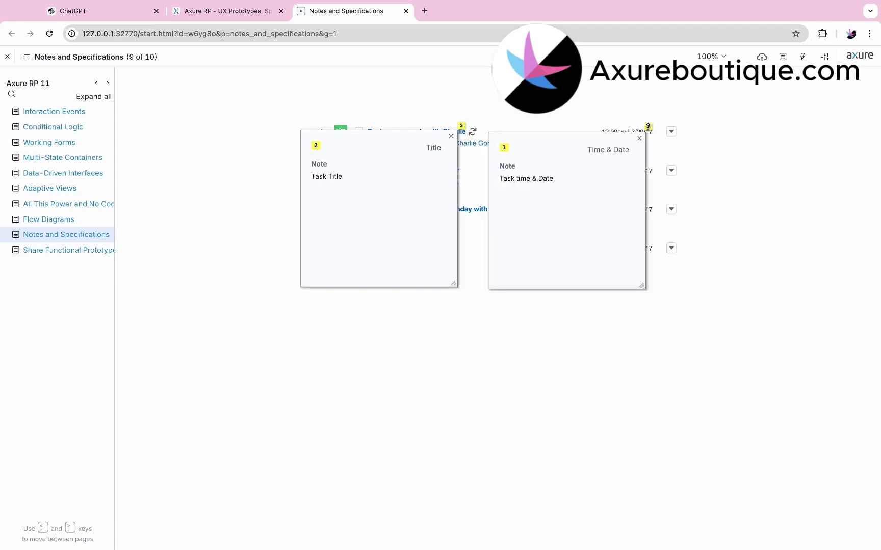
click(639, 138)
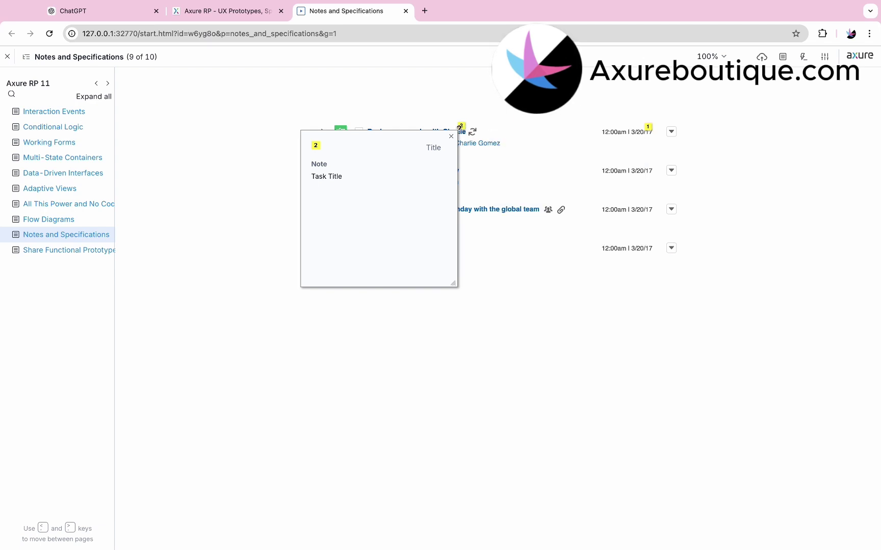
click(452, 136)
Close the browser preview, review the homepage's Share Functional Prototypes section, and switch back to Axure RP.
key(super+Tab)
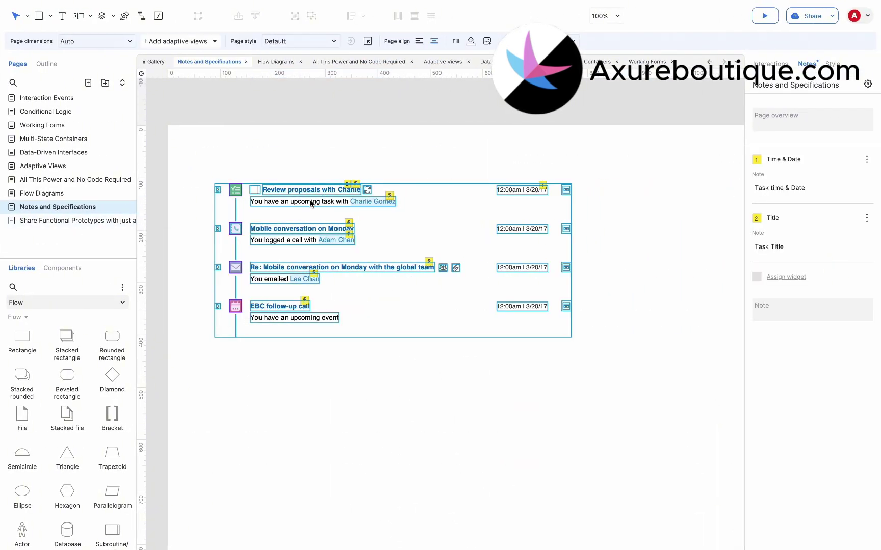
key(super+Tab)
click(412, 10)
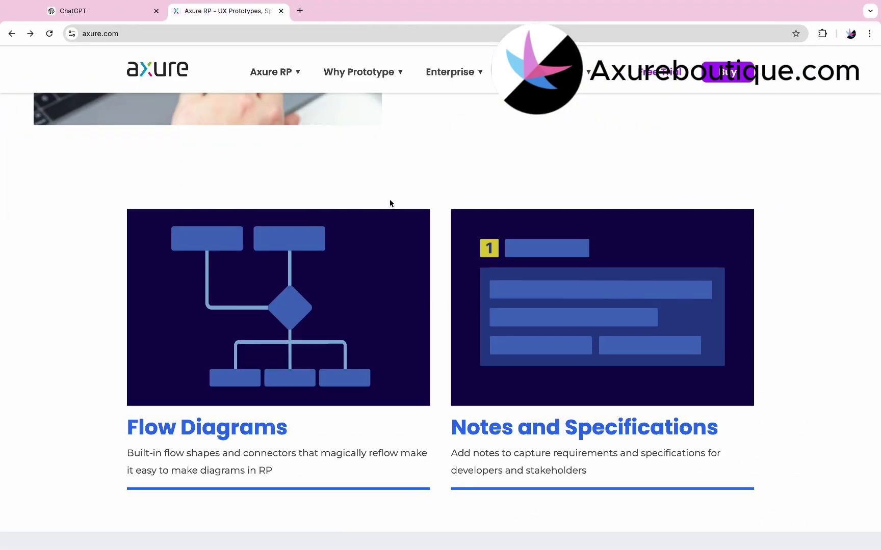
scroll(389, 199, down, 8)
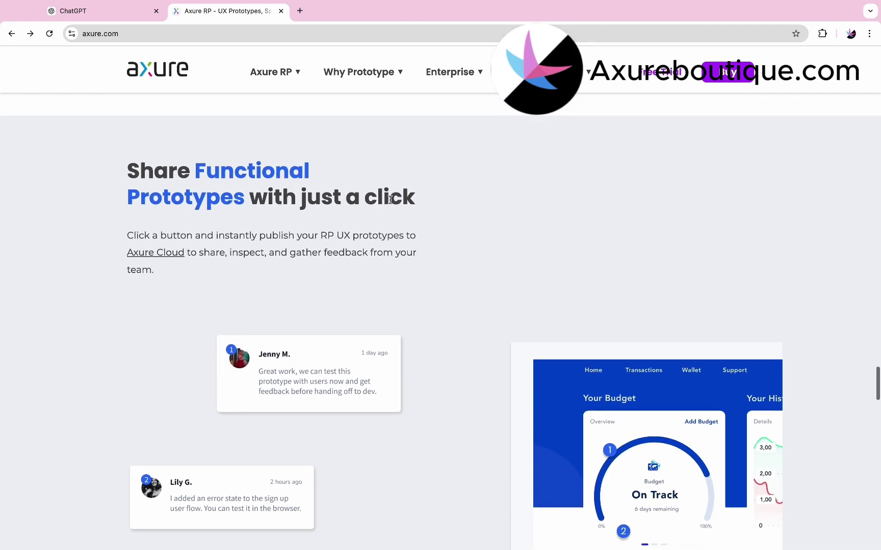
scroll(390, 199, down, 3)
key(super+Tab)
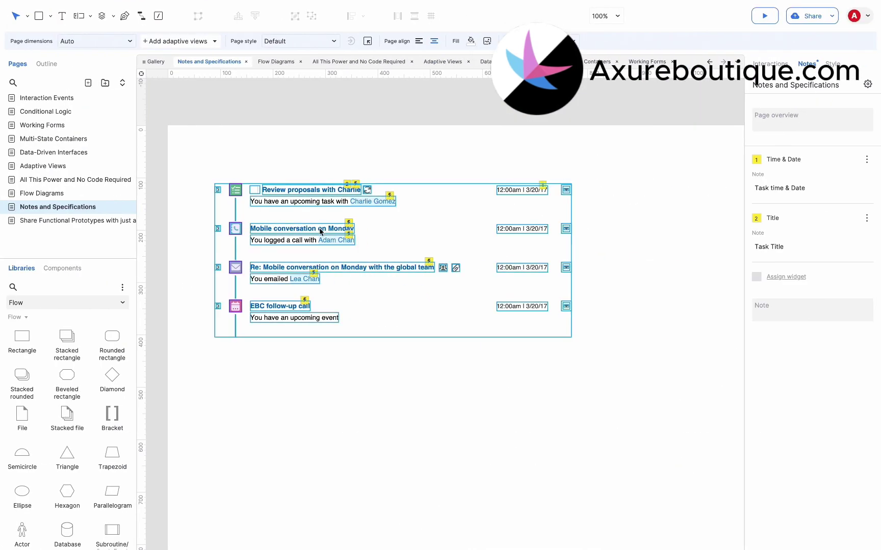
Open the Share Functional Prototypes with just a click page and update the project's published version on Axure Cloud.
click(104, 221)
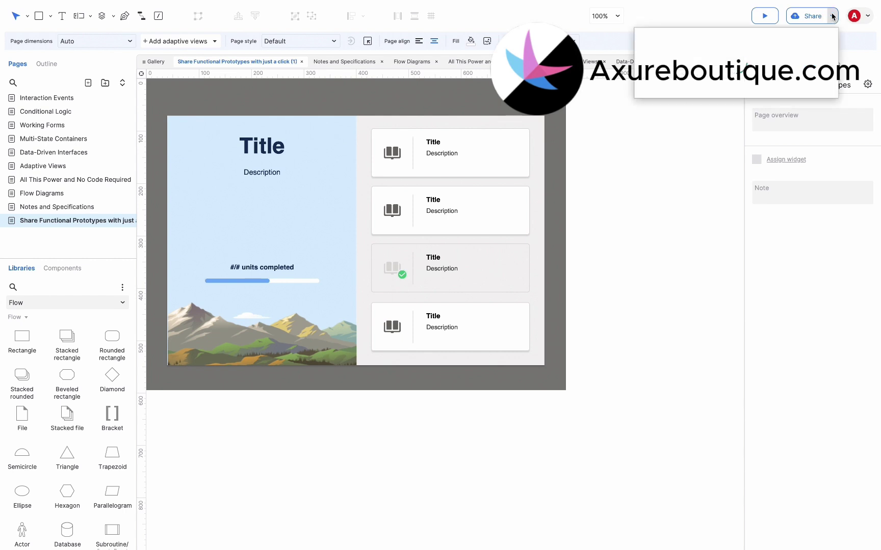
click(809, 18)
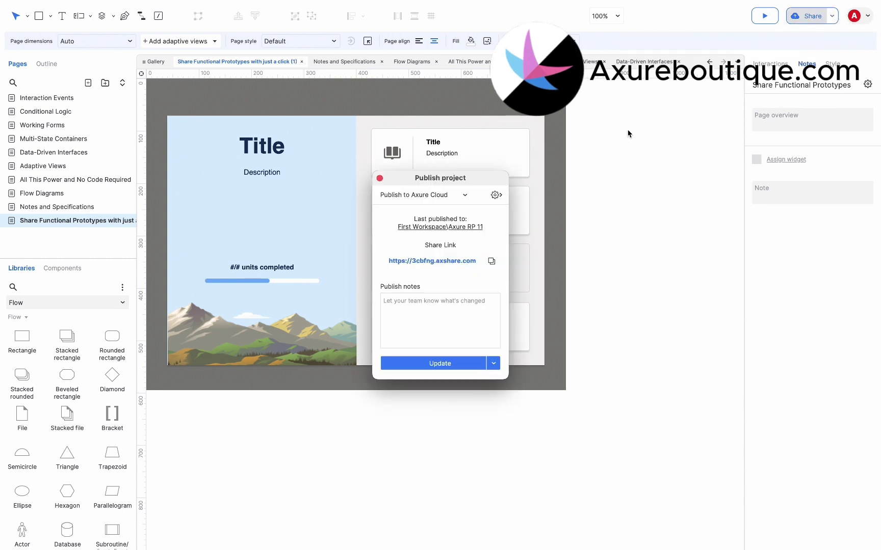
click(465, 195)
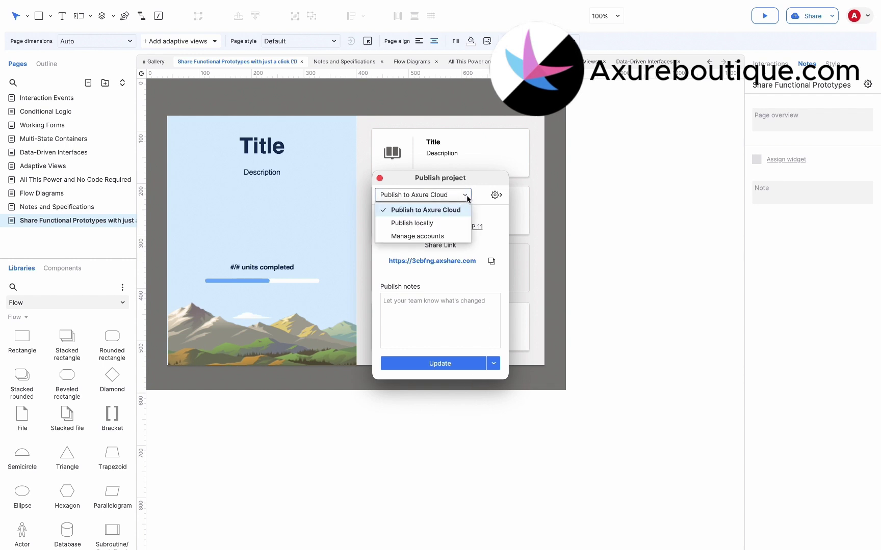
click(441, 210)
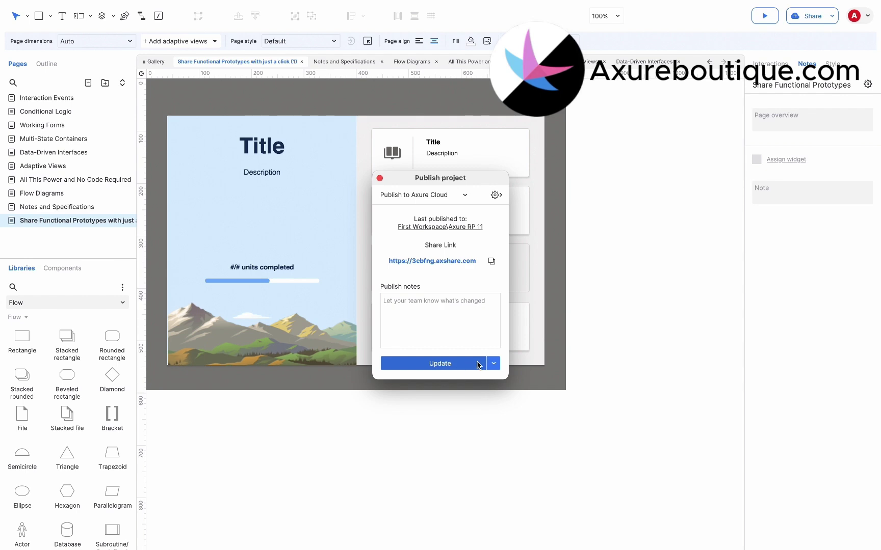
click(440, 363)
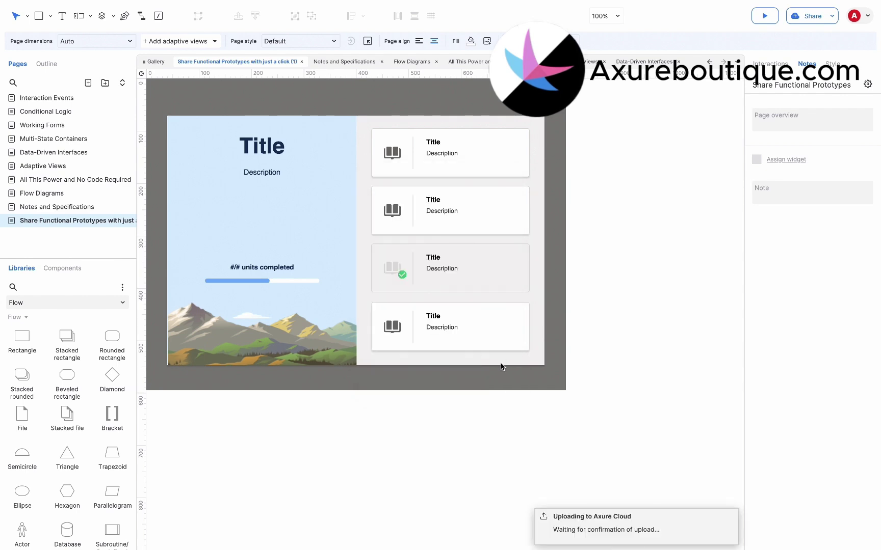
Open the published prototype in the browser and view comment 1 on the Share Functional Prototypes page.
click(601, 502)
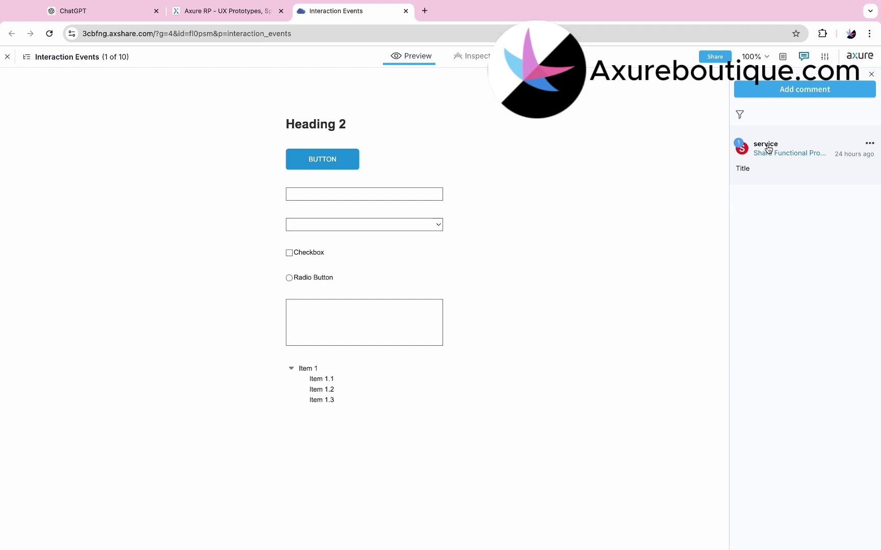
click(737, 148)
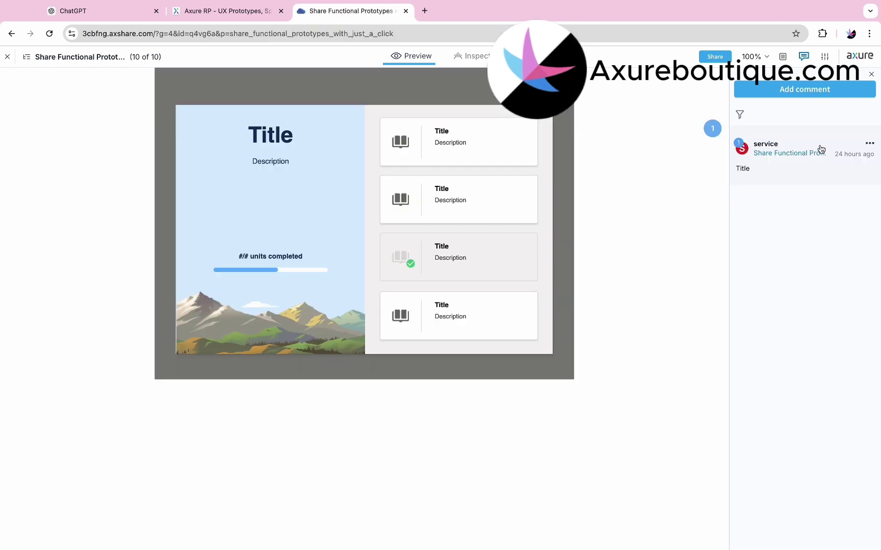
click(712, 128)
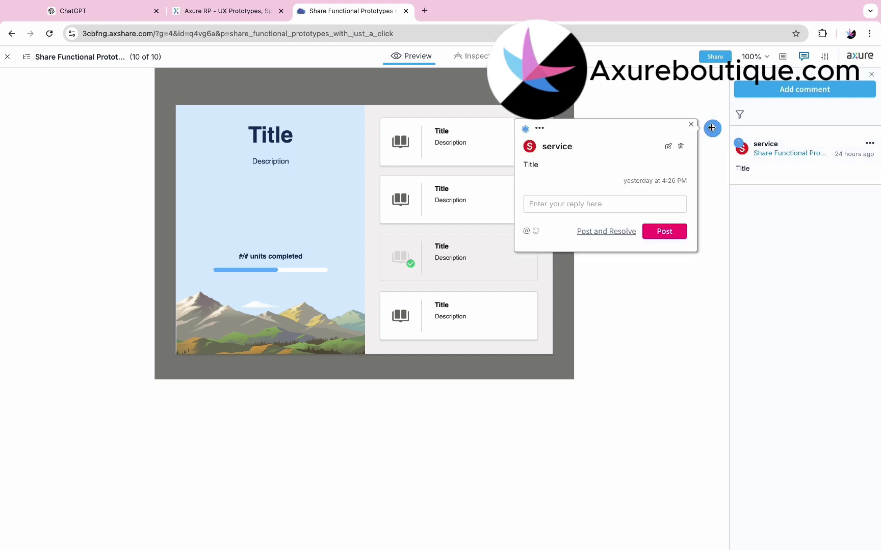
Close comment 1 and post a new comment reading "Item" on the first Title/Description card.
click(690, 125)
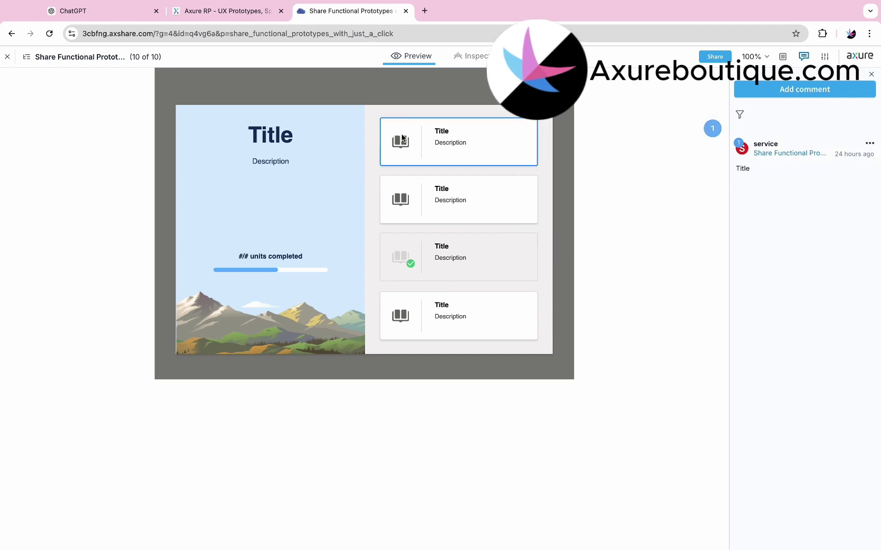
click(803, 56)
click(803, 56)
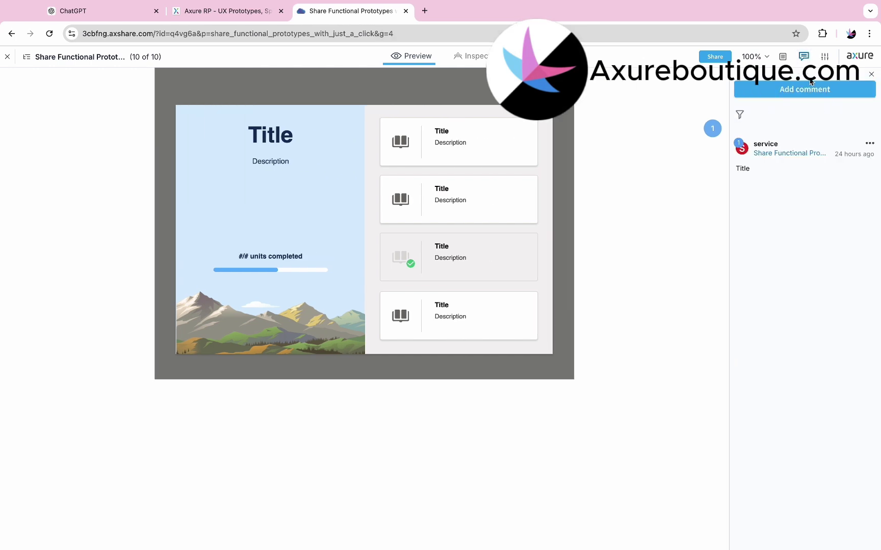
click(832, 91)
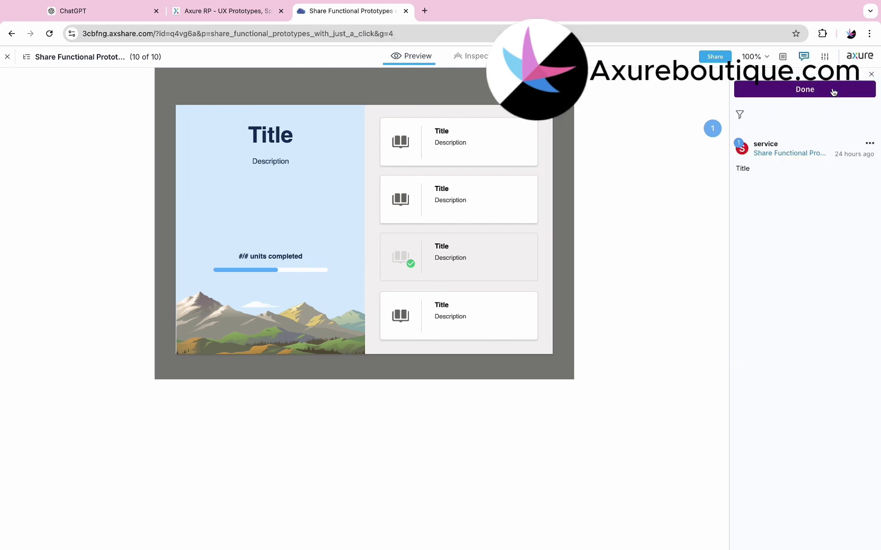
click(455, 135)
text(Itm)
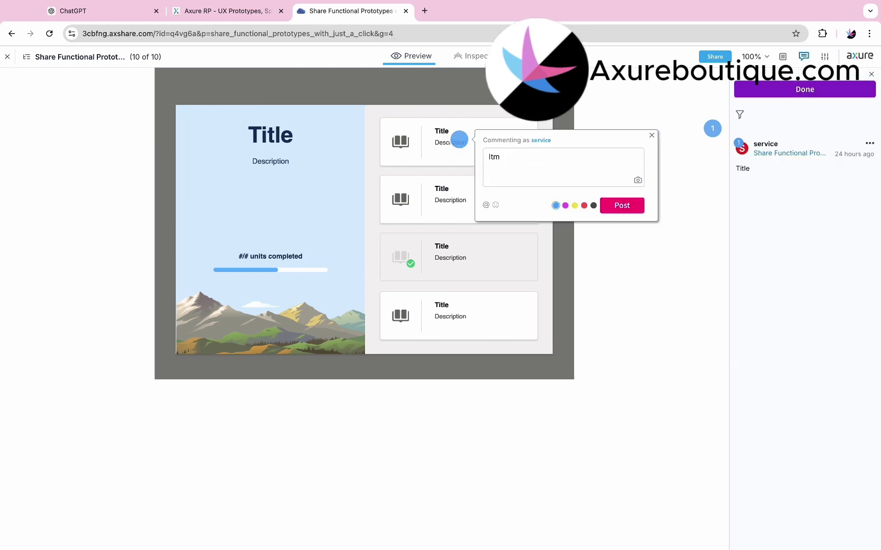
key(BackSpace)
text(em)
click(621, 208)
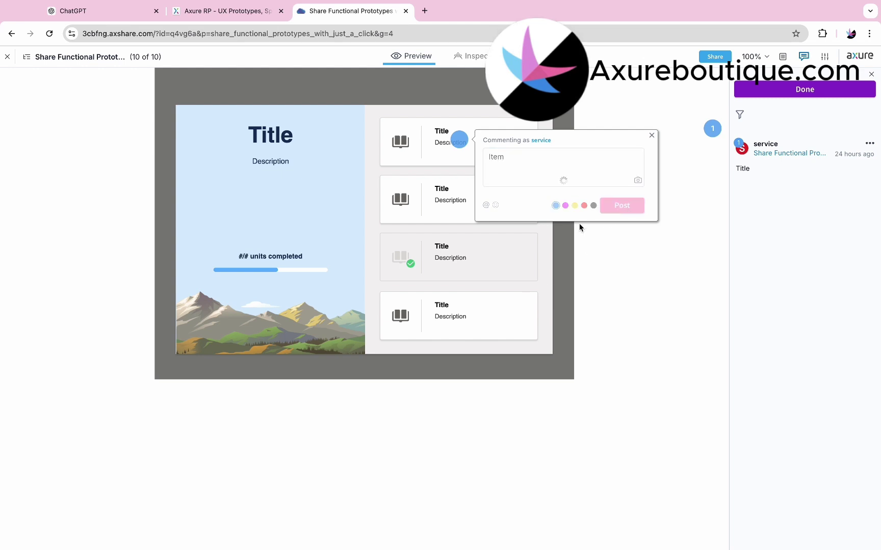
Delete comment 1 from the Share Functional Prototypes page.
click(712, 128)
click(683, 146)
click(691, 172)
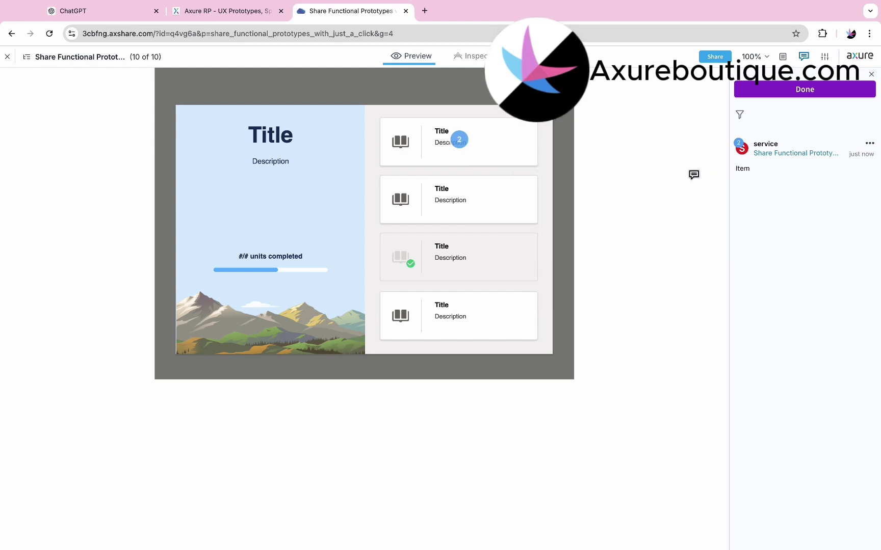
Post a comment reading "Loading Image" in the empty area of the blue pane above the units completed label.
click(271, 211)
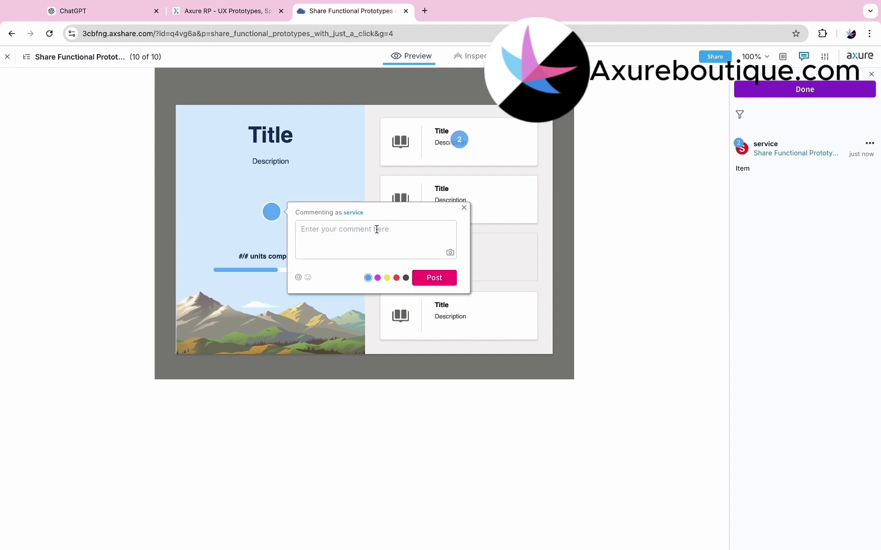
text(Loading Image)
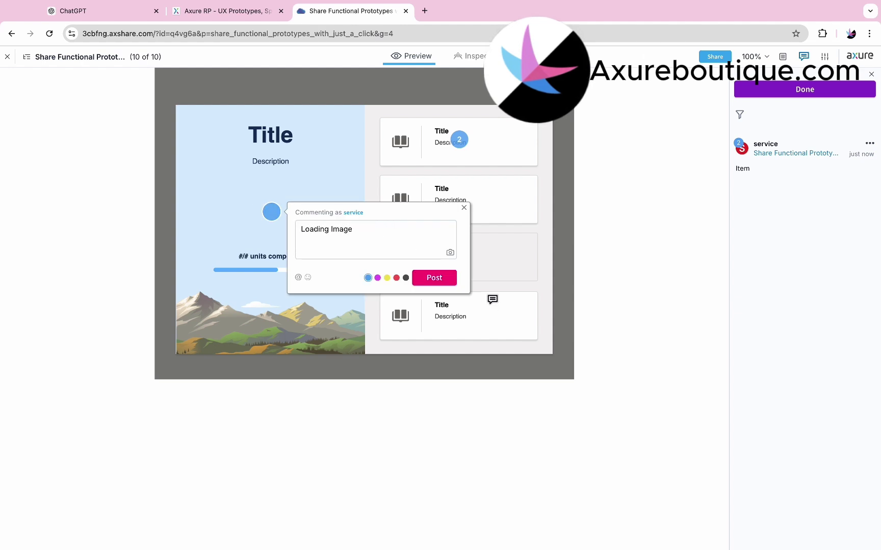
click(435, 276)
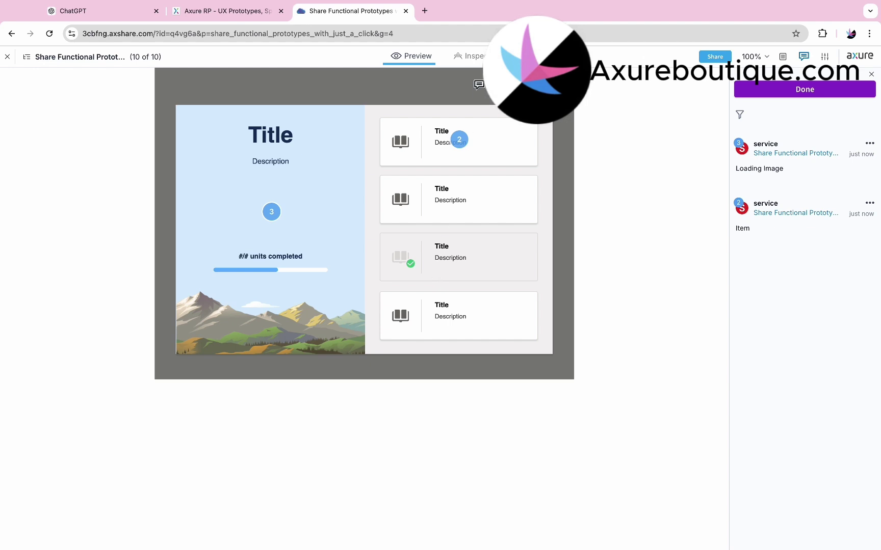
Inspect the dimensions, colors and CSS of the first card, the blue pane's background and the progress bar.
click(475, 62)
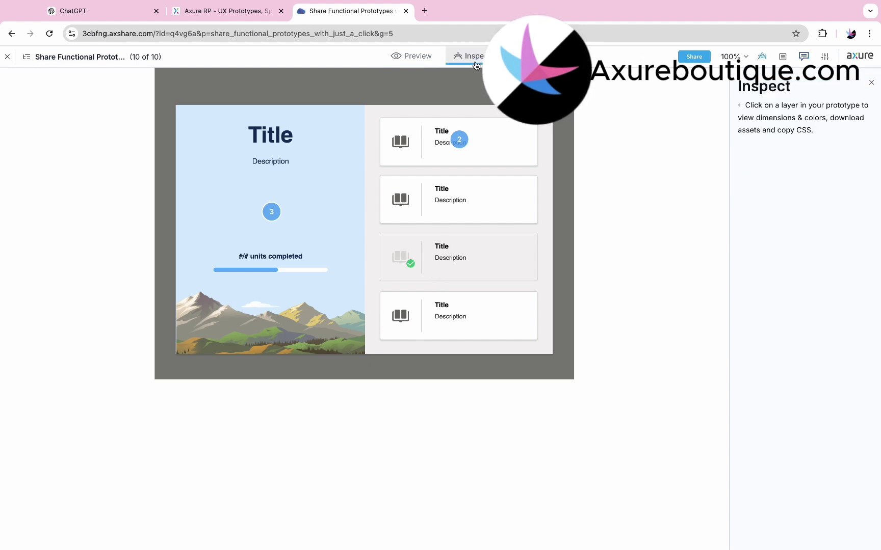
click(407, 136)
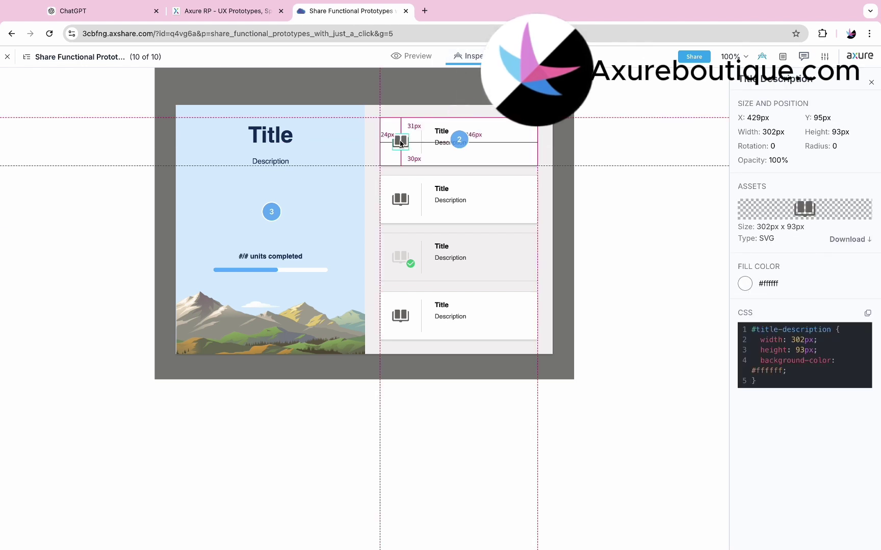
click(257, 270)
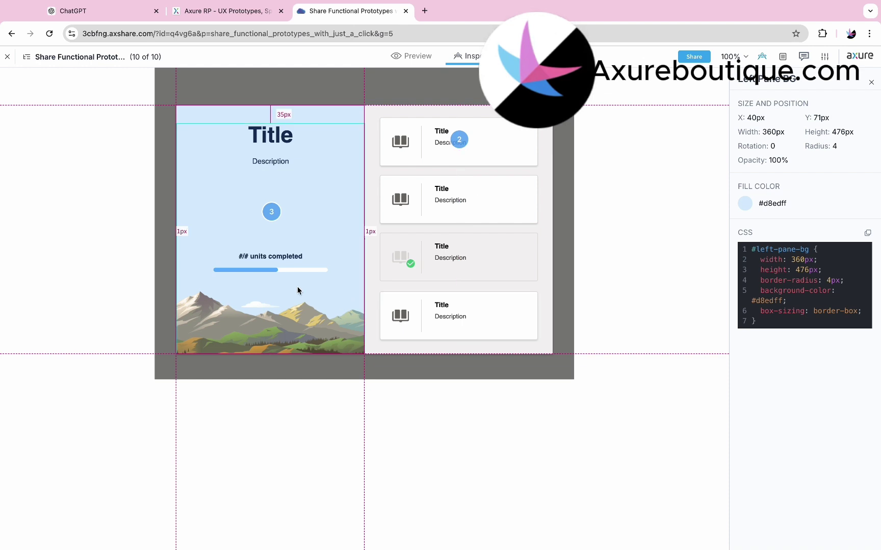
click(260, 270)
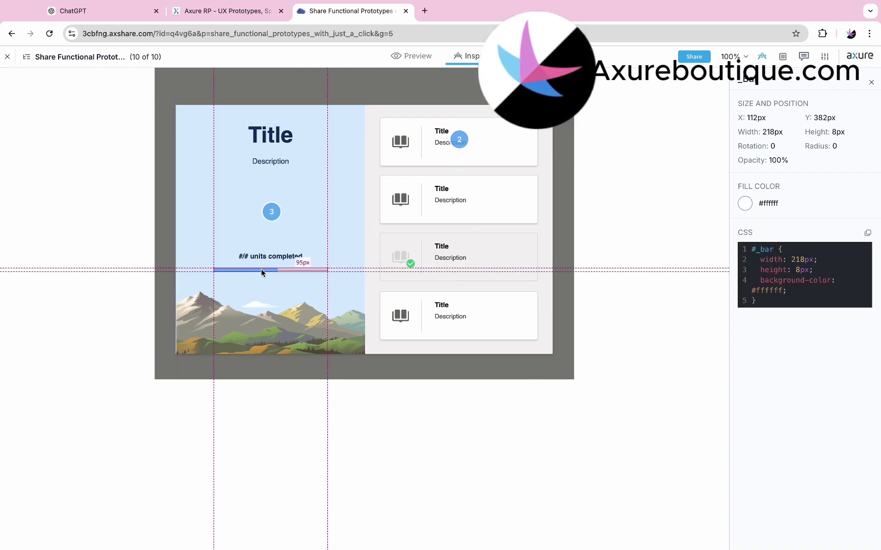
Inspect the fourth card's book icon, download it as an SVG asset, and close the inspection details.
click(402, 317)
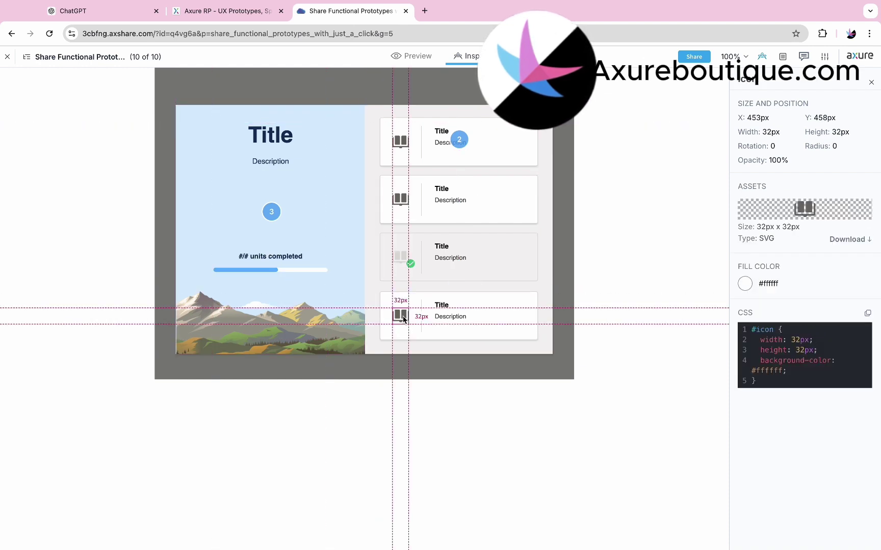
click(850, 239)
click(871, 82)
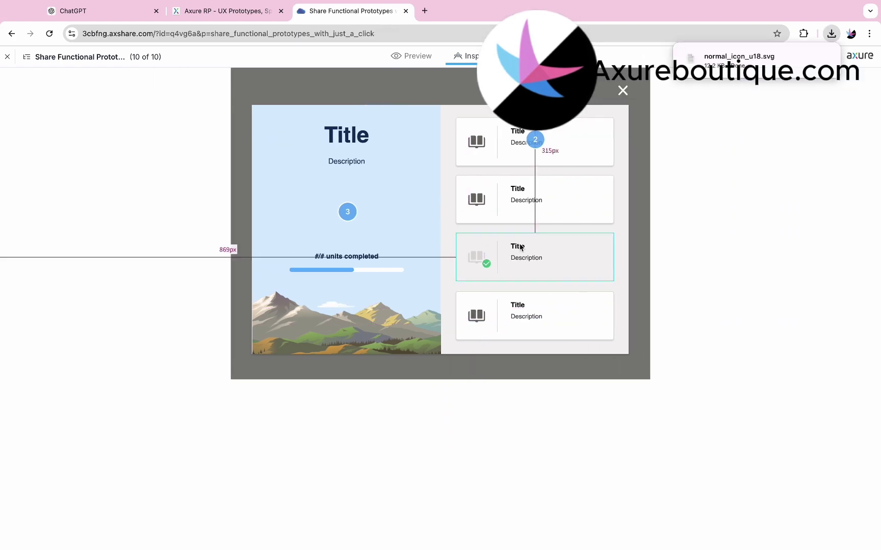
Close the published prototype and review the Comments and Feedback, Developer Inspect and team plugin sections of the Axure homepage.
click(406, 10)
scroll(380, 295, down, 15)
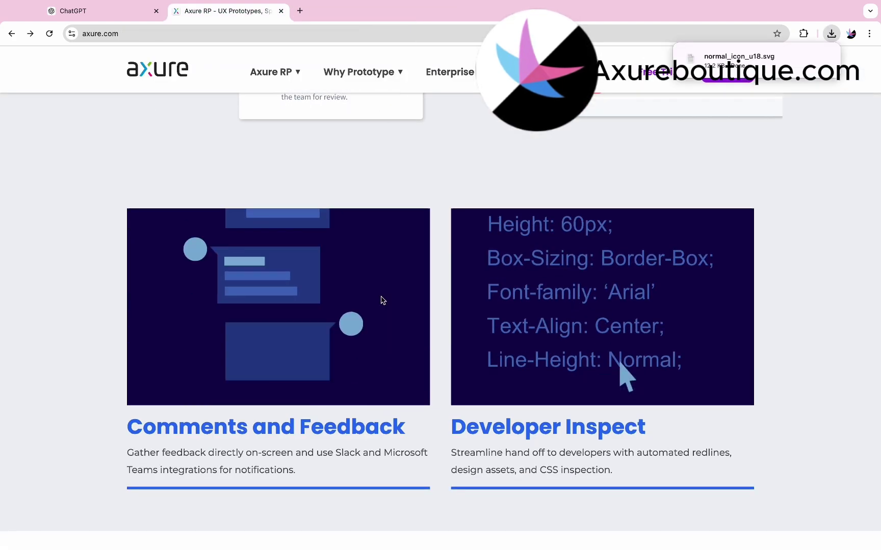
scroll(381, 300, down, 2)
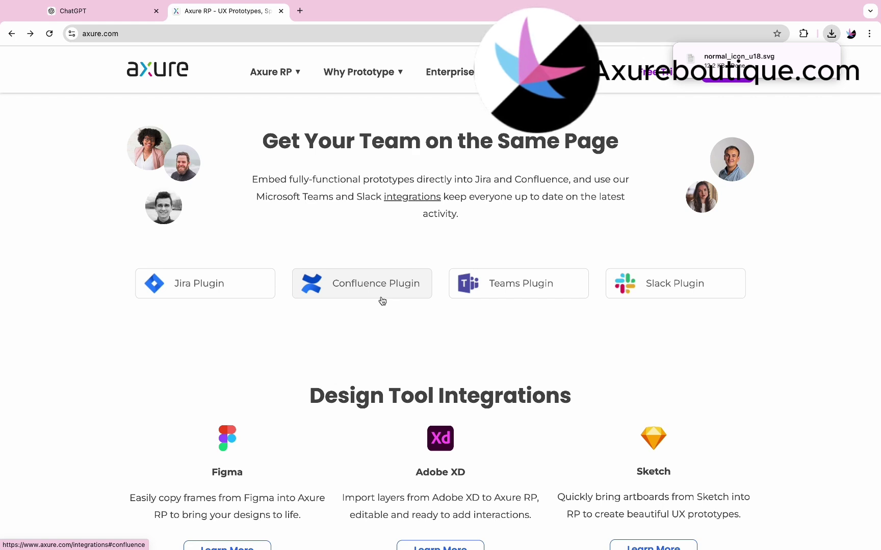
View the Jira Plugin's integration details and return to the Axure homepage.
click(222, 284)
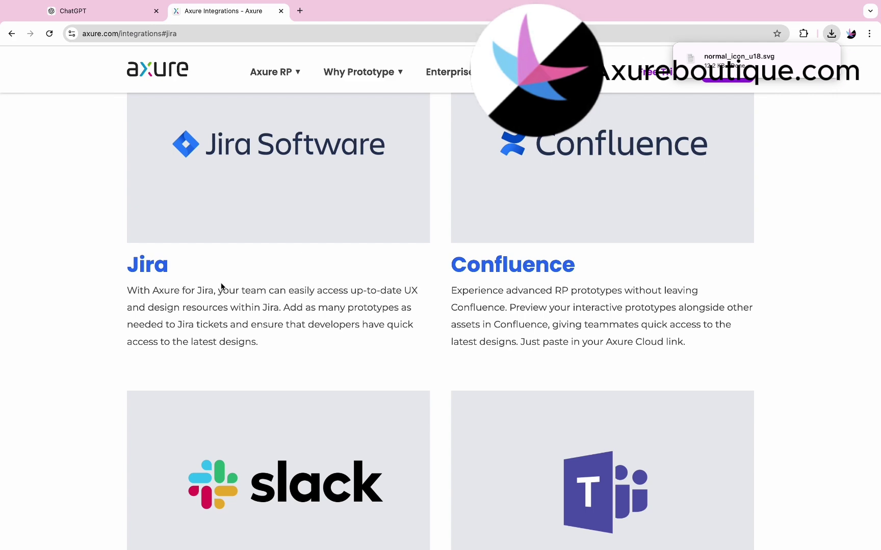
scroll(221, 287, up, 1)
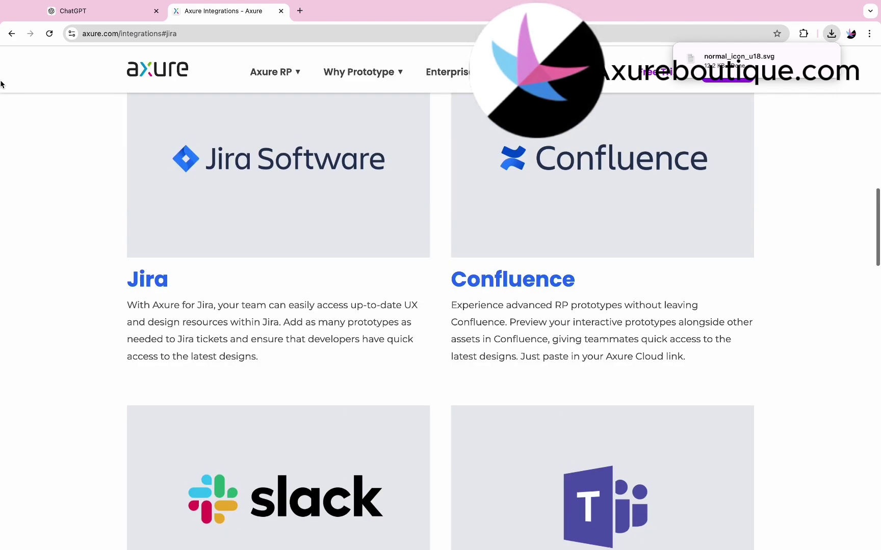
click(8, 38)
Find the Design Tool Integrations section and read more about the Figma integration.
scroll(208, 243, down, 5)
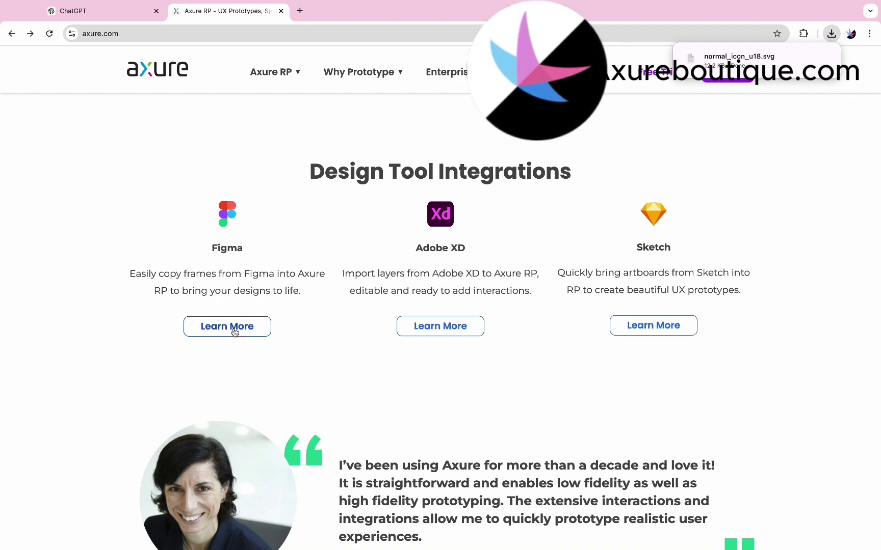
click(242, 330)
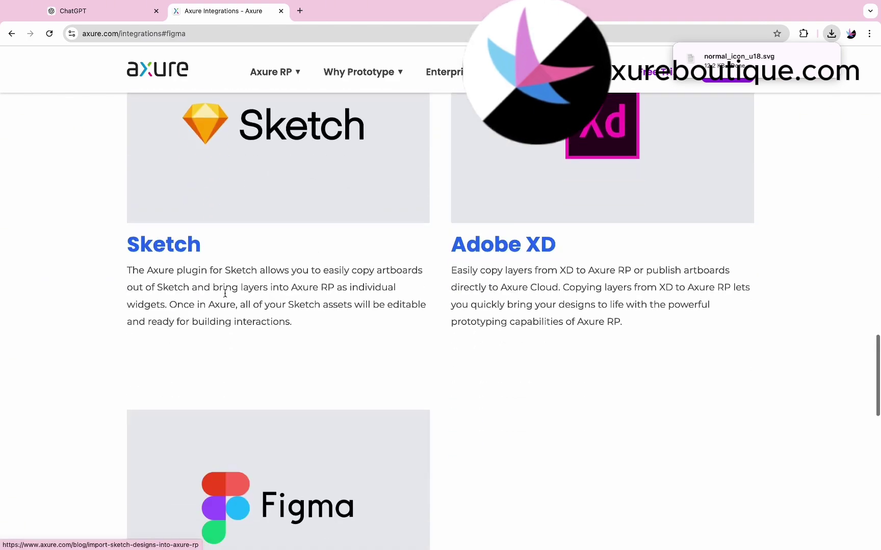
scroll(238, 347, down, 9)
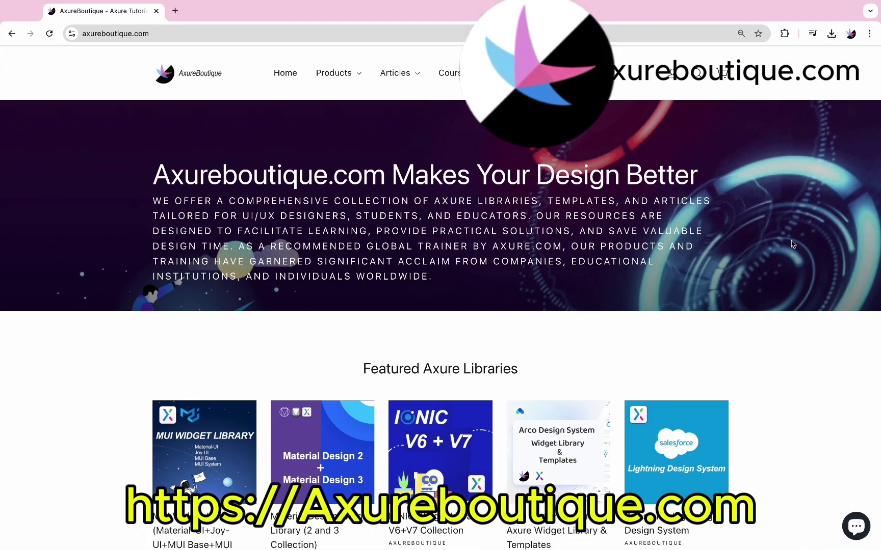
Browse the featured Axure libraries and templates on the Axureboutique.com home page.
scroll(793, 245, down, 15)
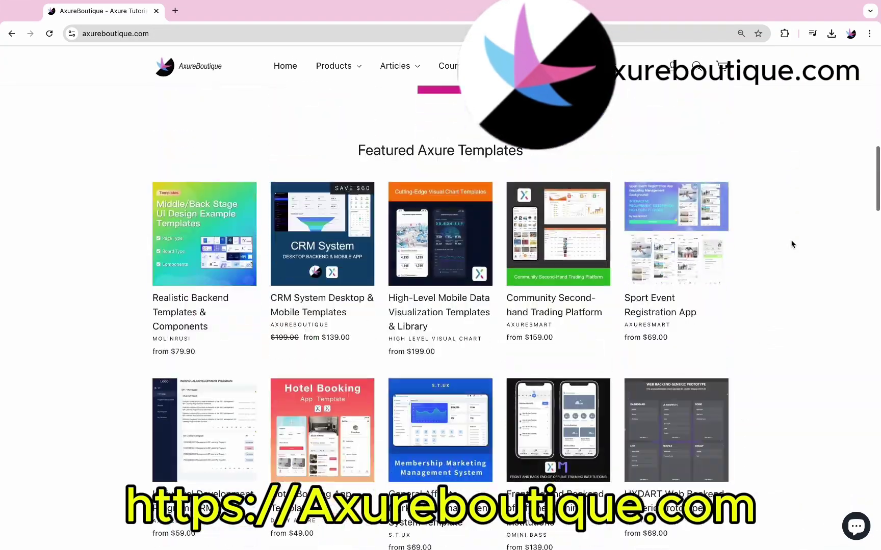